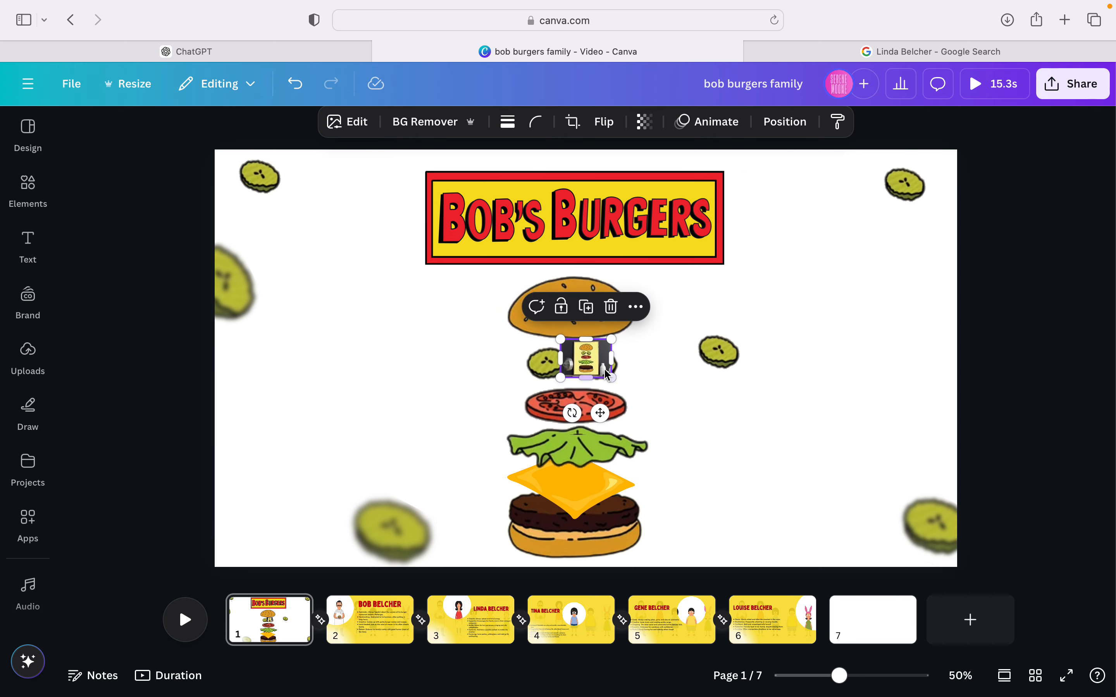
# Enlarge the framed burger picture, crop it to its yellow poster beside the burger stack, and remove its background
pyautogui.moveTo(612, 378); pyautogui.dragTo(747, 516)
pyautogui.moveTo(742, 412); pyautogui.dragTo(425, 344)
pyautogui.moveTo(279, 341); pyautogui.dragTo(338, 343)
pyautogui.moveTo(382, 261); pyautogui.dragTo(387, 276)
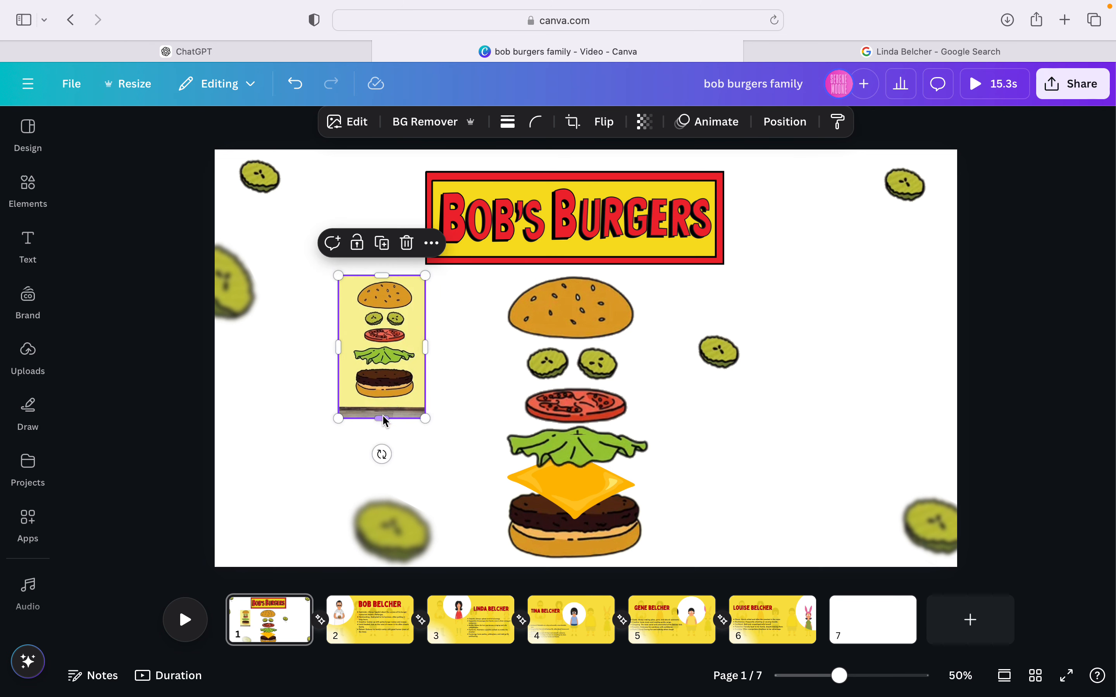
pyautogui.moveTo(385, 421); pyautogui.dragTo(474, 485)
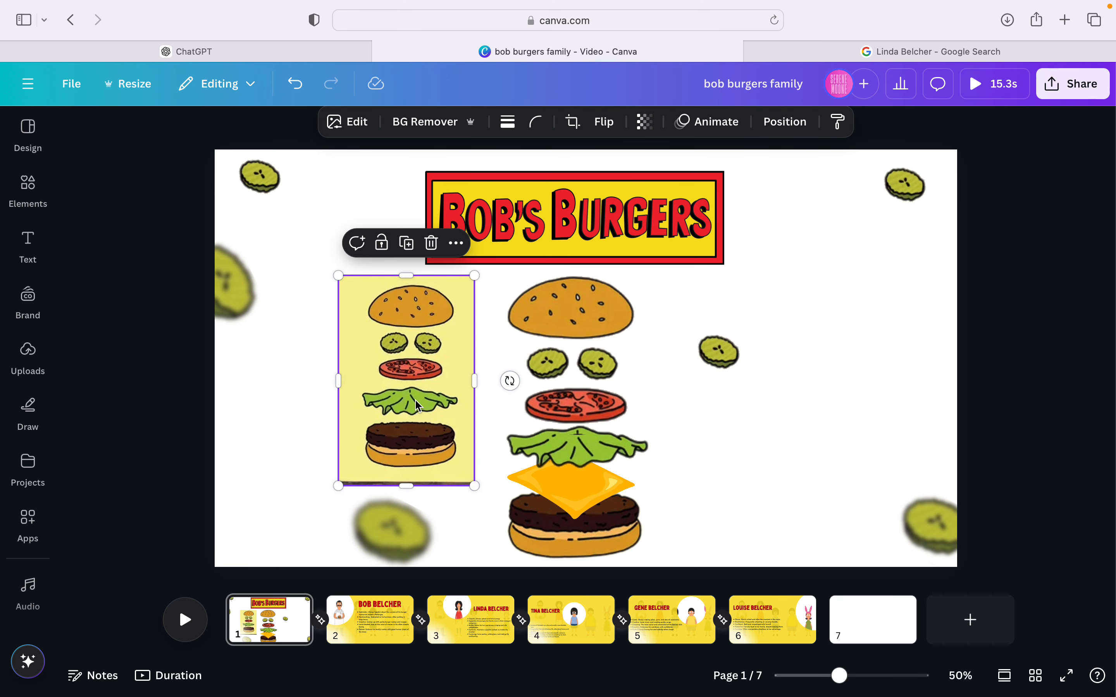
pyautogui.moveTo(417, 406); pyautogui.dragTo(390, 391)
pyautogui.click(408, 125)
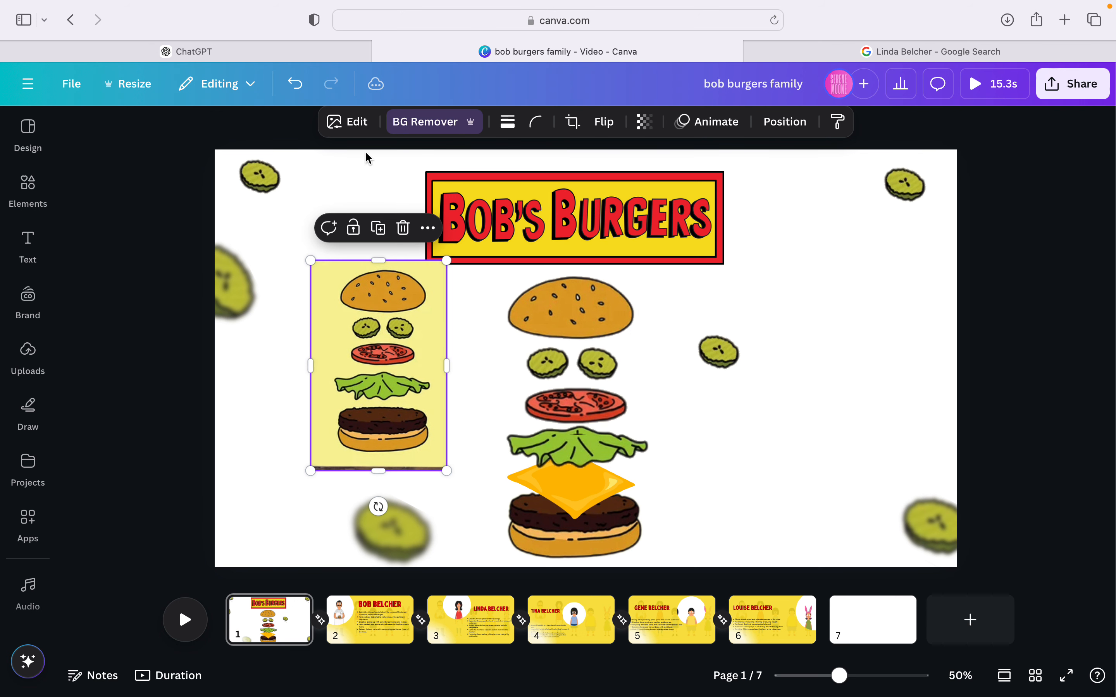
# Extract the poster's top bun with Magic Grab, painting over it at brush size 20, and move it to the blank area below the logo's far end
pyautogui.click(362, 123)
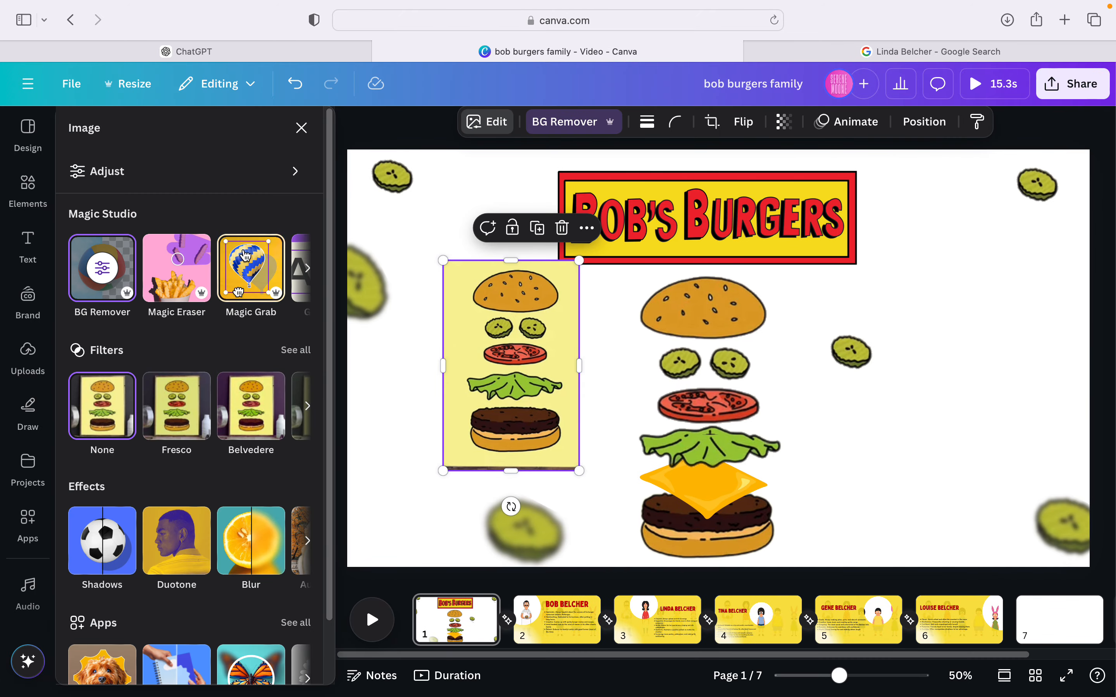
pyautogui.click(250, 275)
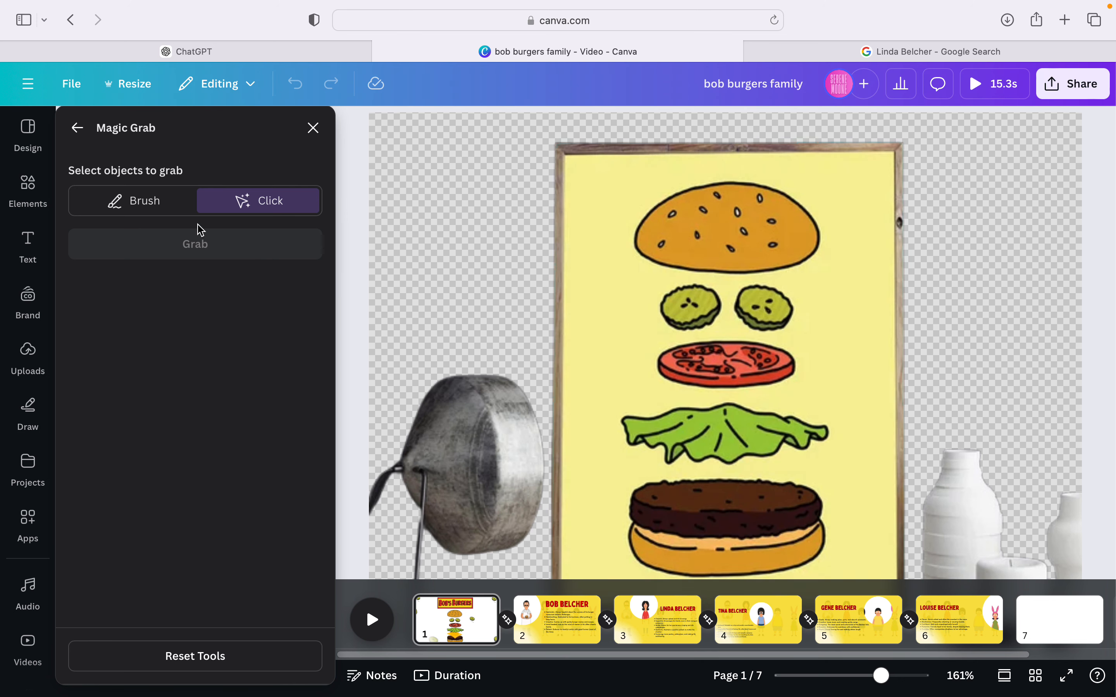
pyautogui.click(177, 203)
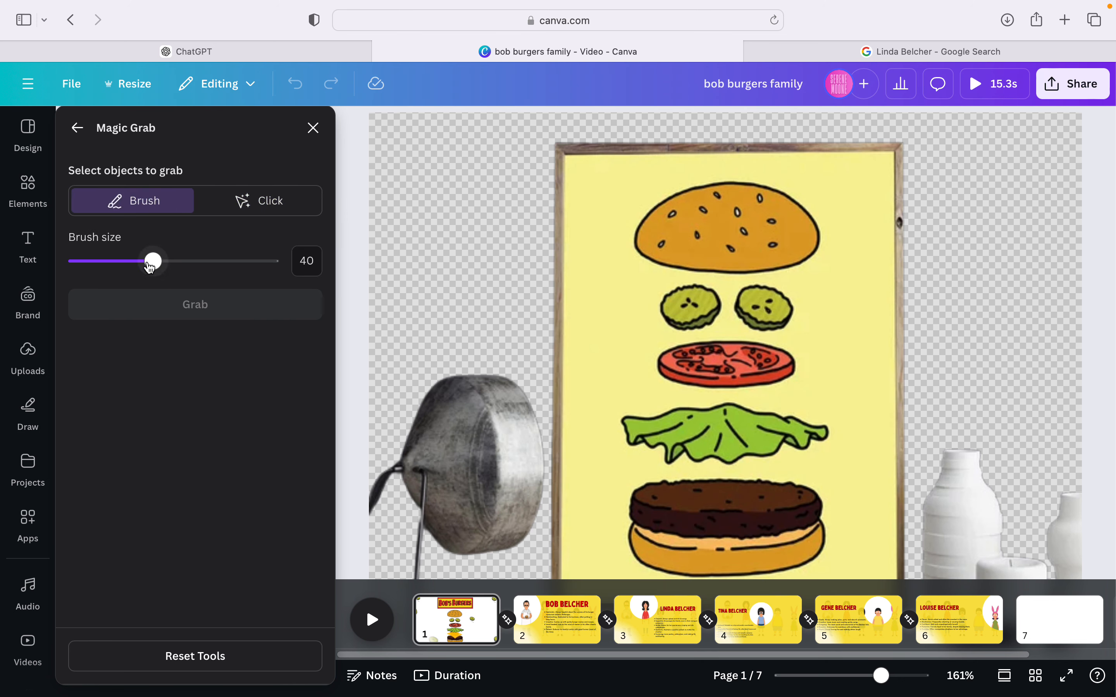
pyautogui.moveTo(150, 267); pyautogui.dragTo(95, 268)
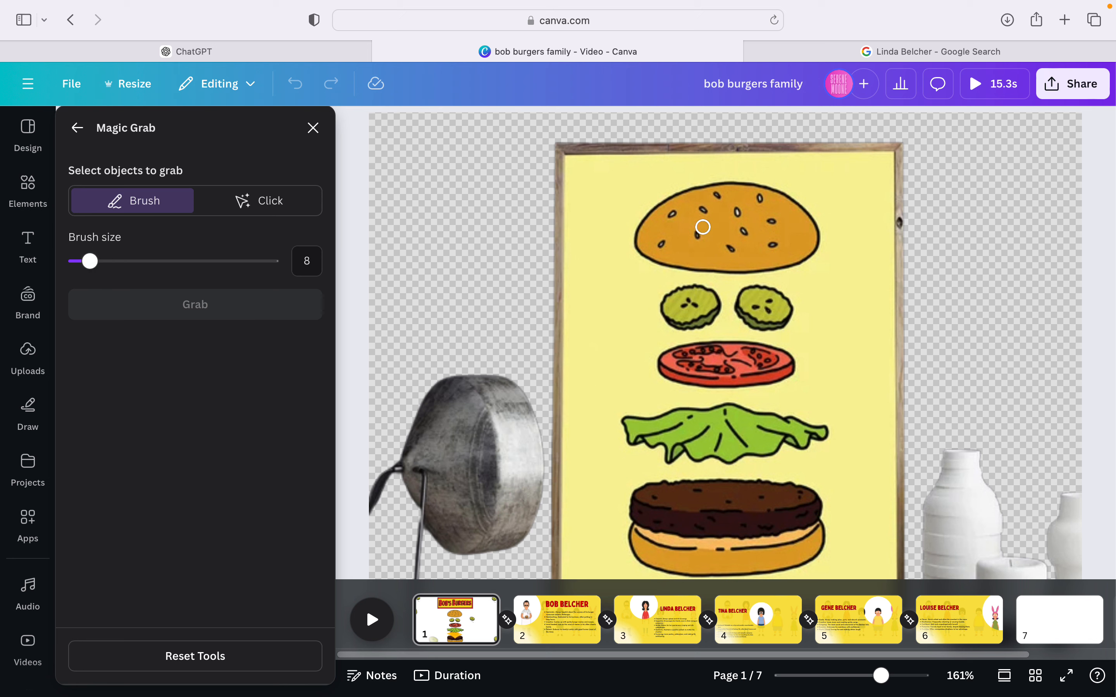
pyautogui.moveTo(641, 232); pyautogui.dragTo(699, 197)
pyautogui.moveTo(93, 262); pyautogui.dragTo(114, 261)
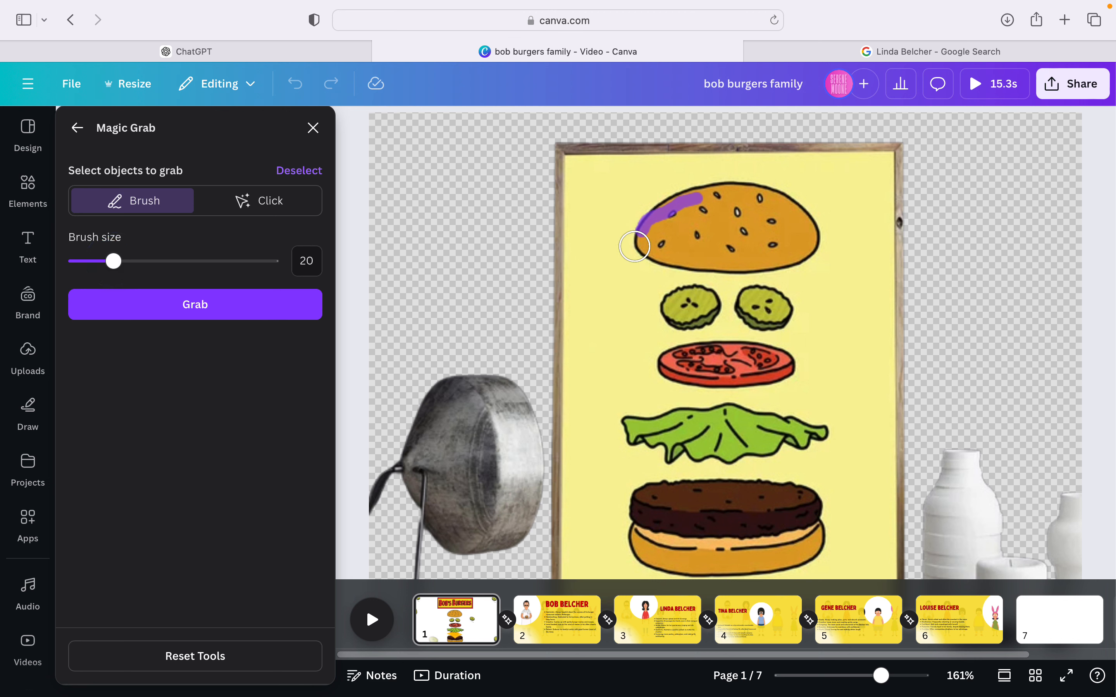
pyautogui.moveTo(628, 242)
pyautogui.mouseDown()
pyautogui.moveTo(659, 222)
pyautogui.moveTo(718, 200)
pyautogui.moveTo(765, 206)
pyautogui.moveTo(797, 242)
pyautogui.moveTo(733, 255)
pyautogui.moveTo(656, 245)
pyautogui.moveTo(730, 225)
pyautogui.moveTo(767, 229)
pyautogui.moveTo(653, 228)
pyautogui.moveTo(726, 197)
pyautogui.moveTo(785, 209)
pyautogui.moveTo(804, 237)
pyautogui.moveTo(751, 252)
pyautogui.moveTo(789, 252)
pyautogui.moveTo(728, 260)
pyautogui.moveTo(651, 245)
pyautogui.moveTo(652, 229)
pyautogui.moveTo(706, 200)
pyautogui.moveTo(769, 206)
pyautogui.moveTo(805, 222)
pyautogui.moveTo(799, 251)
pyautogui.mouseUp()
pyautogui.moveTo(693, 201); pyautogui.dragTo(683, 211)
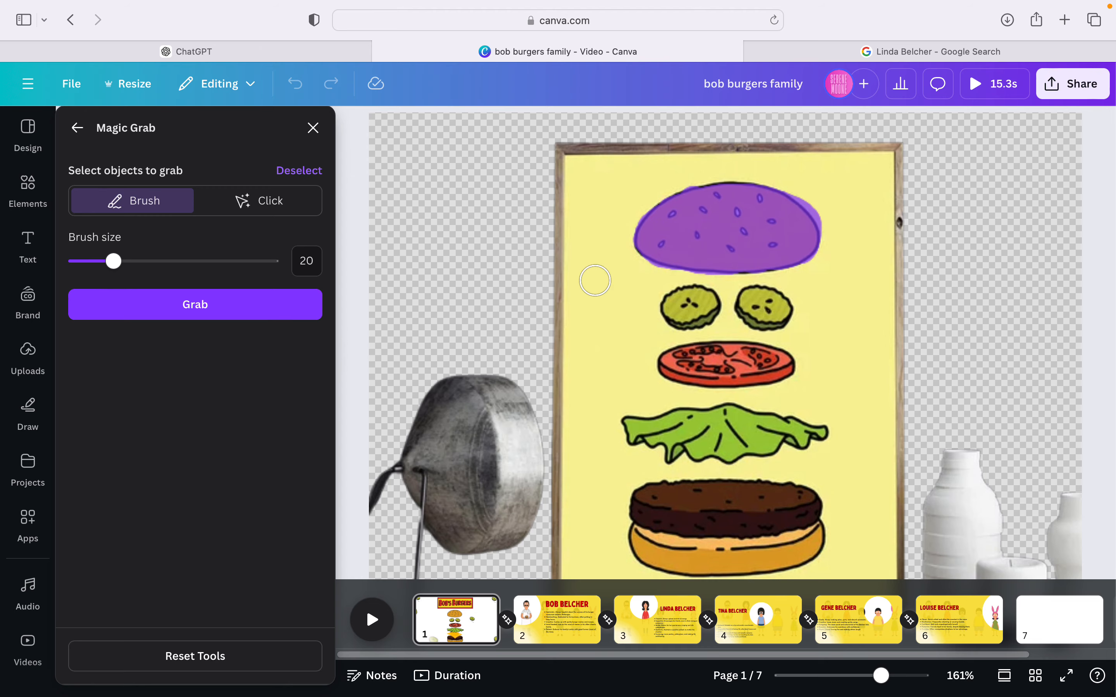
pyautogui.click(159, 305)
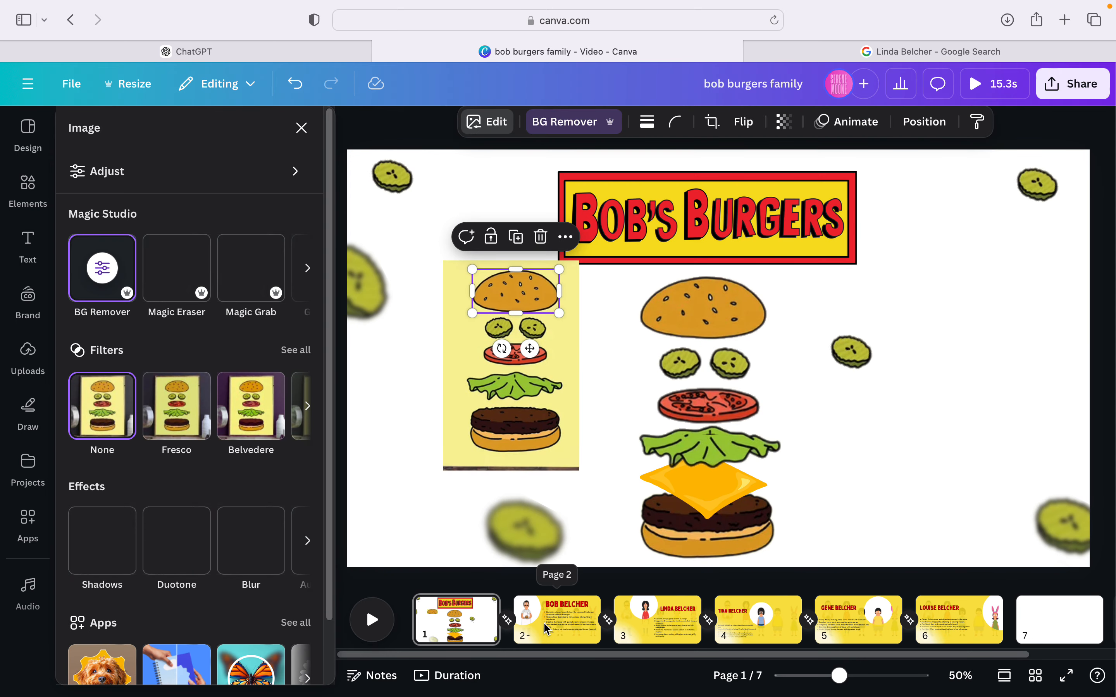
pyautogui.moveTo(546, 302); pyautogui.dragTo(912, 295)
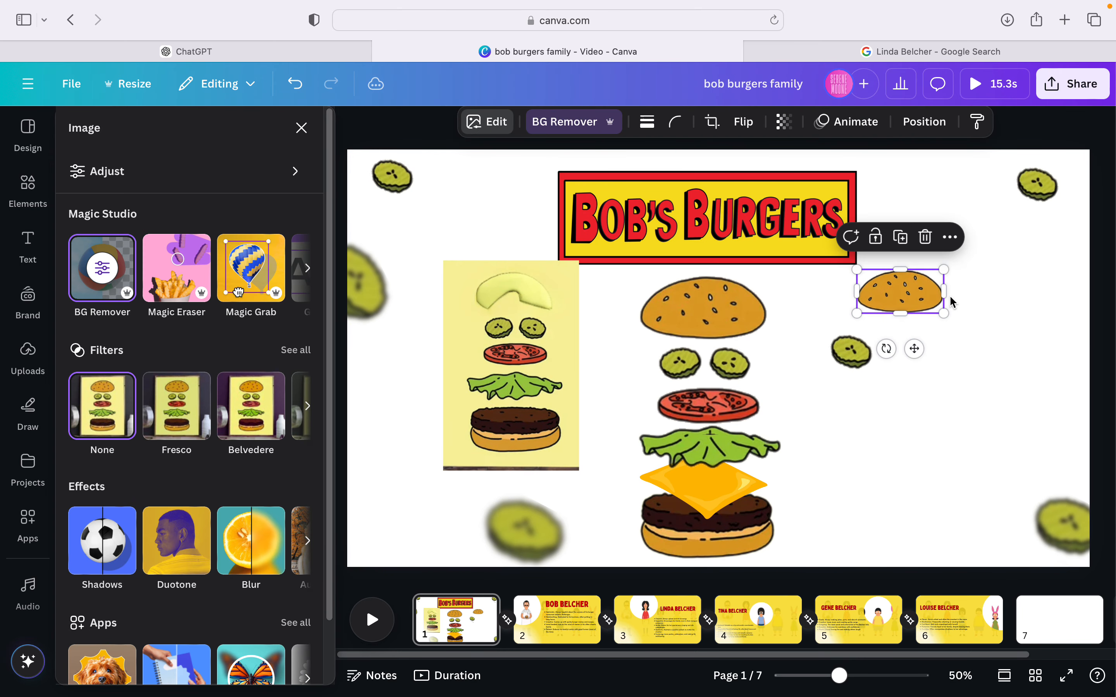
# Delete the extracted top bun and the cropped poster picture from the page
pyautogui.click(923, 237)
pyautogui.click(388, 368)
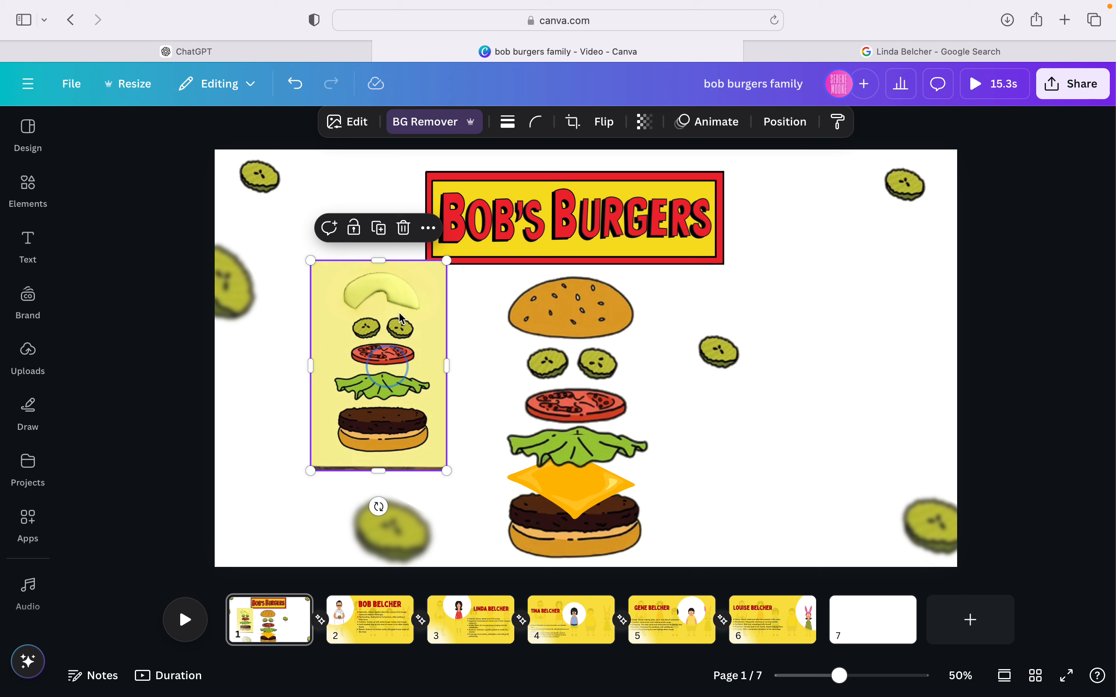
pyautogui.click(404, 228)
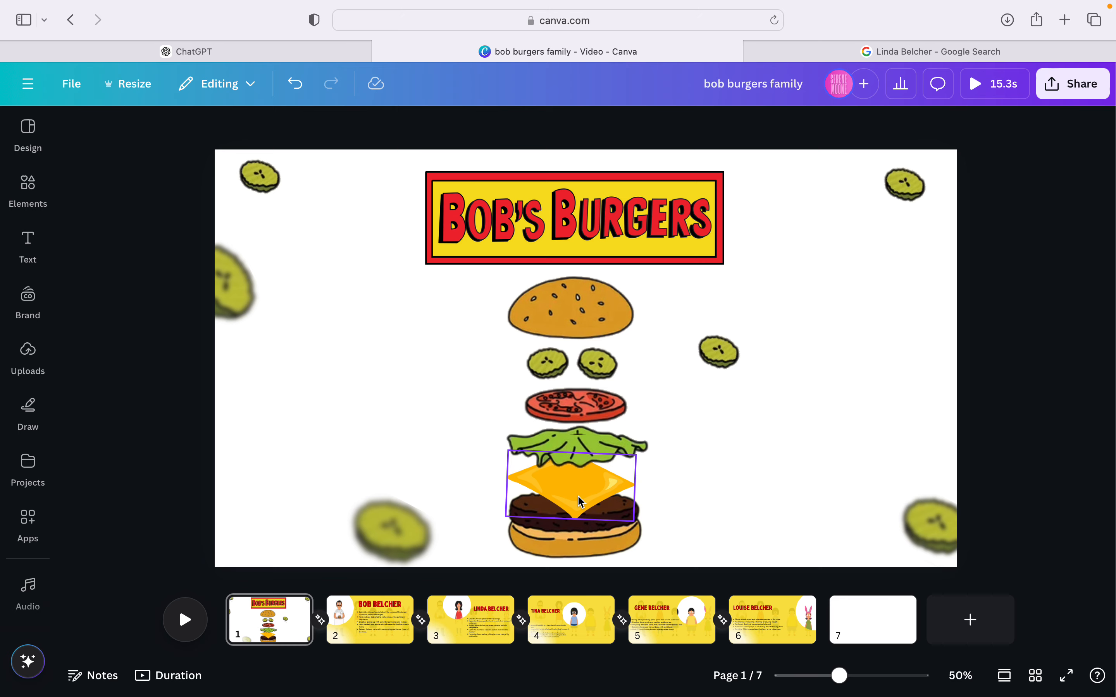
# Search the elements library for "sliced cheese"
pyautogui.click(8, 194)
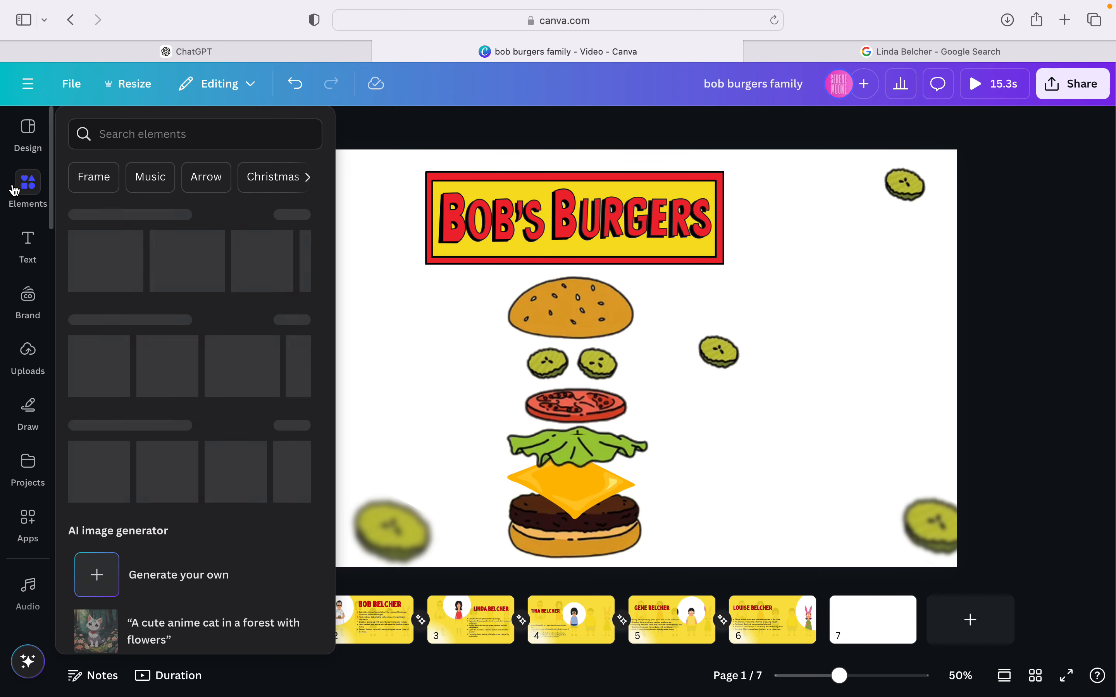
pyautogui.click(183, 125)
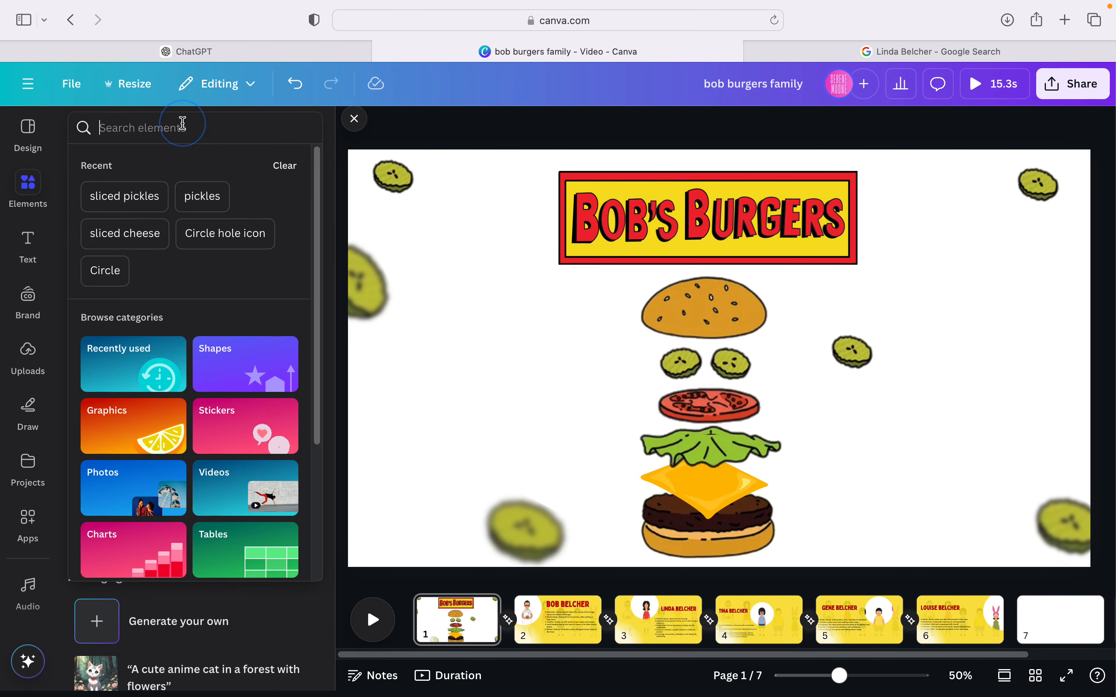
pyautogui.write('sliced cheese')
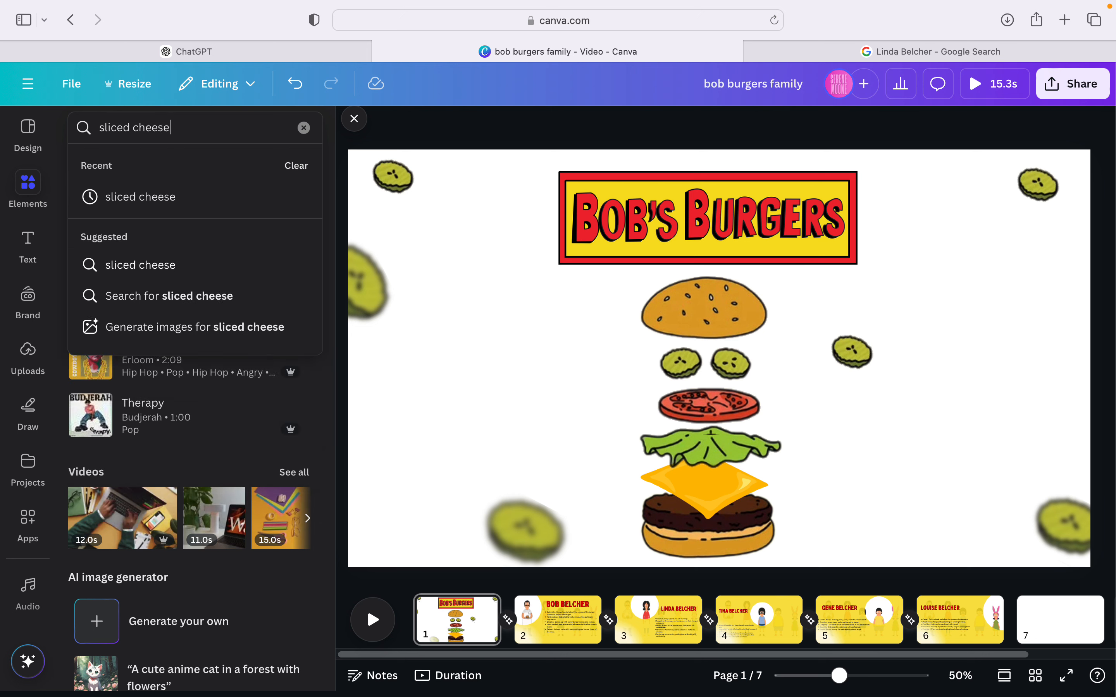
pyautogui.press('Return')
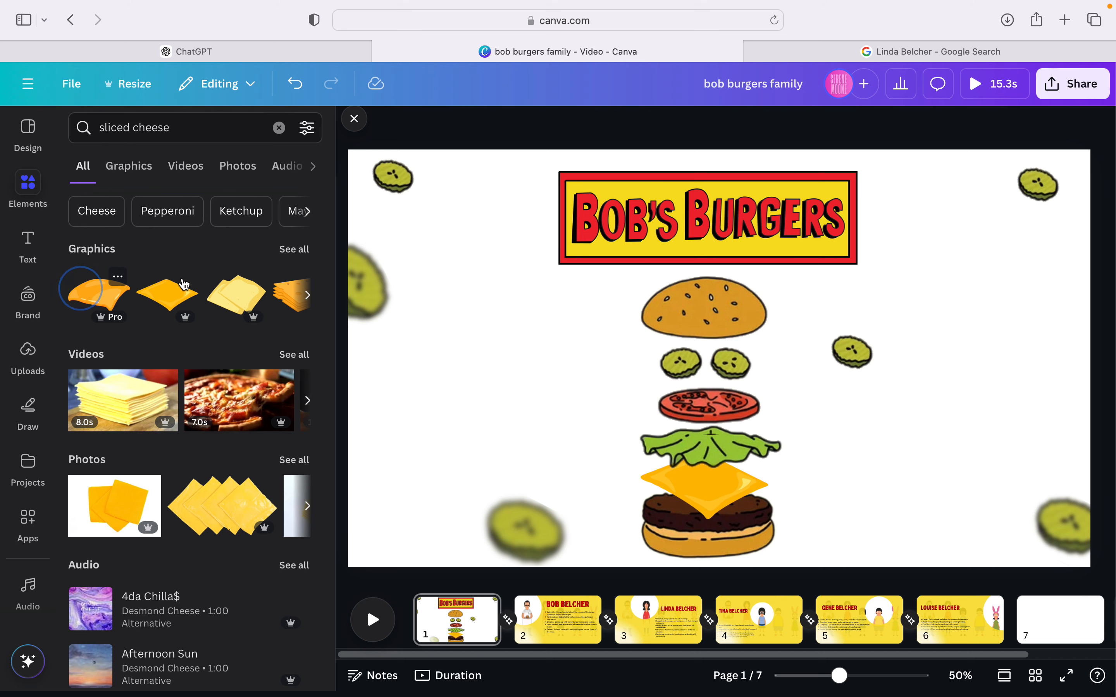
# Try the curved cheese slice graphic and discard it, and place a small flat diamond-shaped slice in the blank area beside the burger
pyautogui.moveTo(406, 198); pyautogui.dragTo(914, 342)
pyautogui.moveTo(949, 456); pyautogui.dragTo(864, 401)
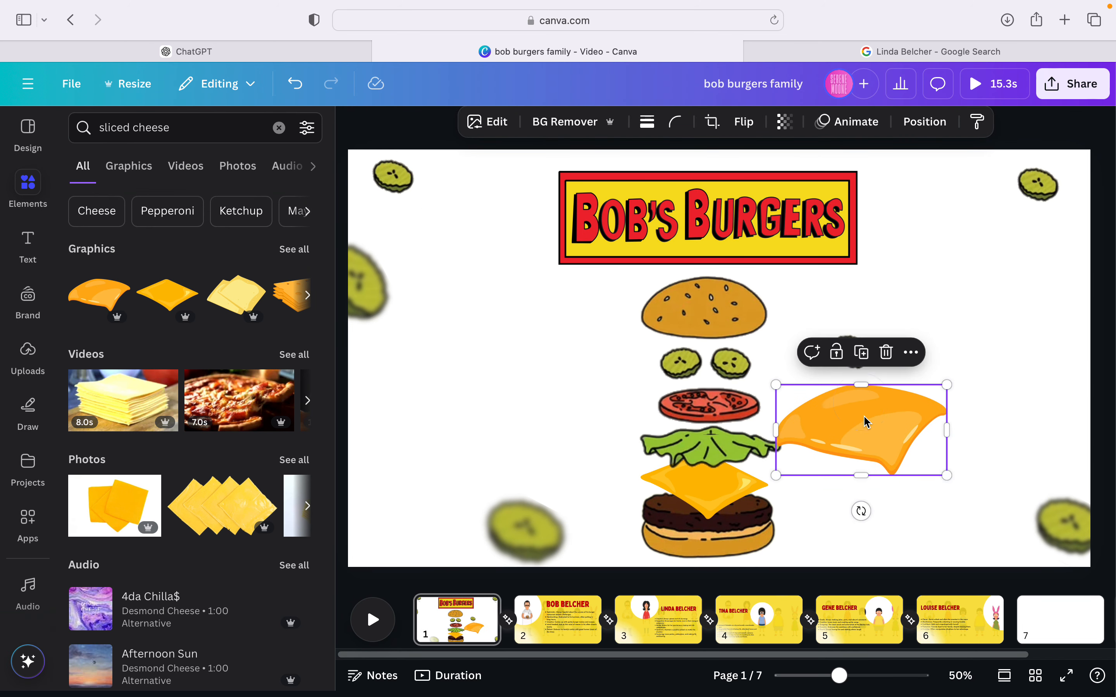
pyautogui.click(886, 352)
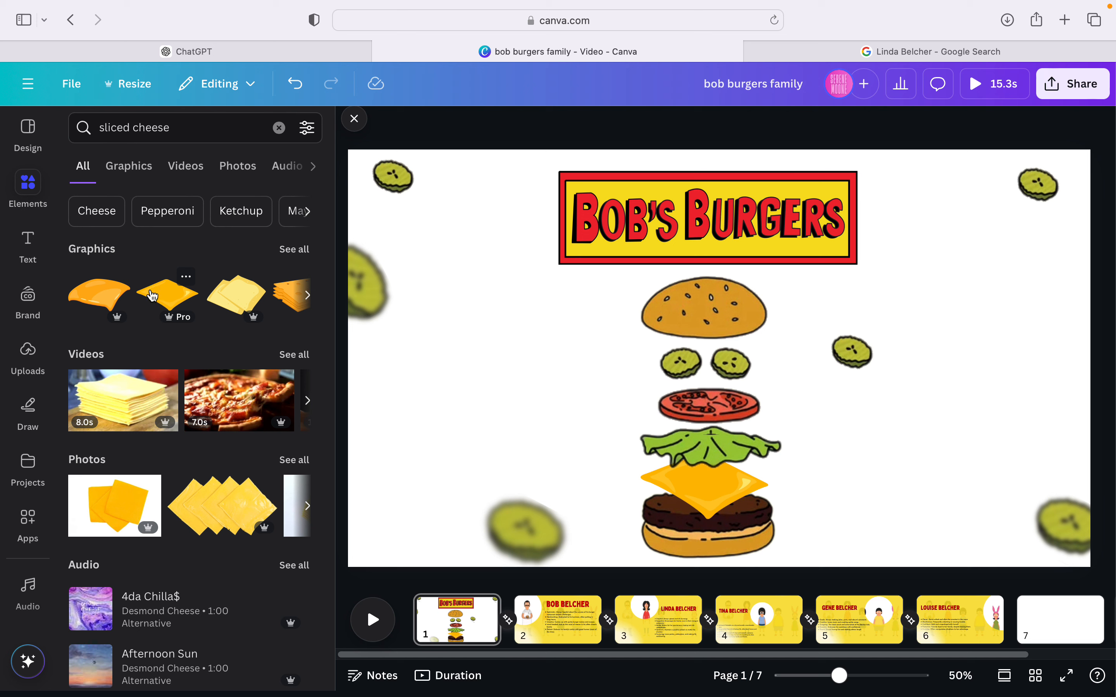
pyautogui.click(152, 295)
pyautogui.moveTo(733, 353); pyautogui.dragTo(512, 366)
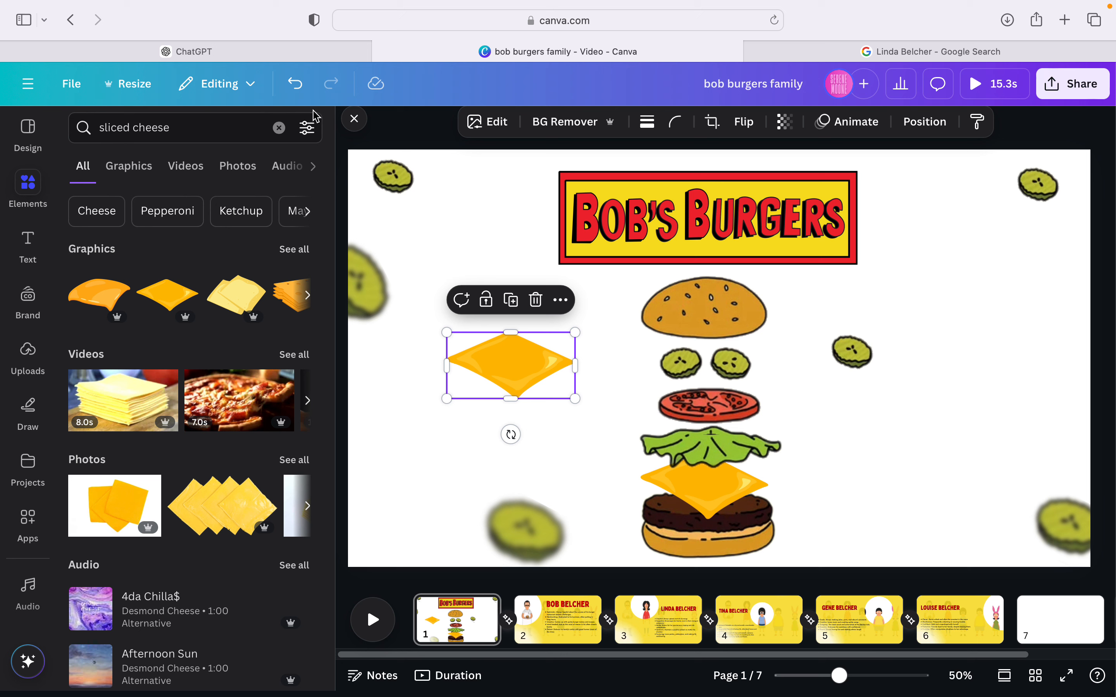
# Filter the sliced cheese results to free elements, and remove the extra diamond-shaped slice beside the burger from the page
pyautogui.click(306, 129)
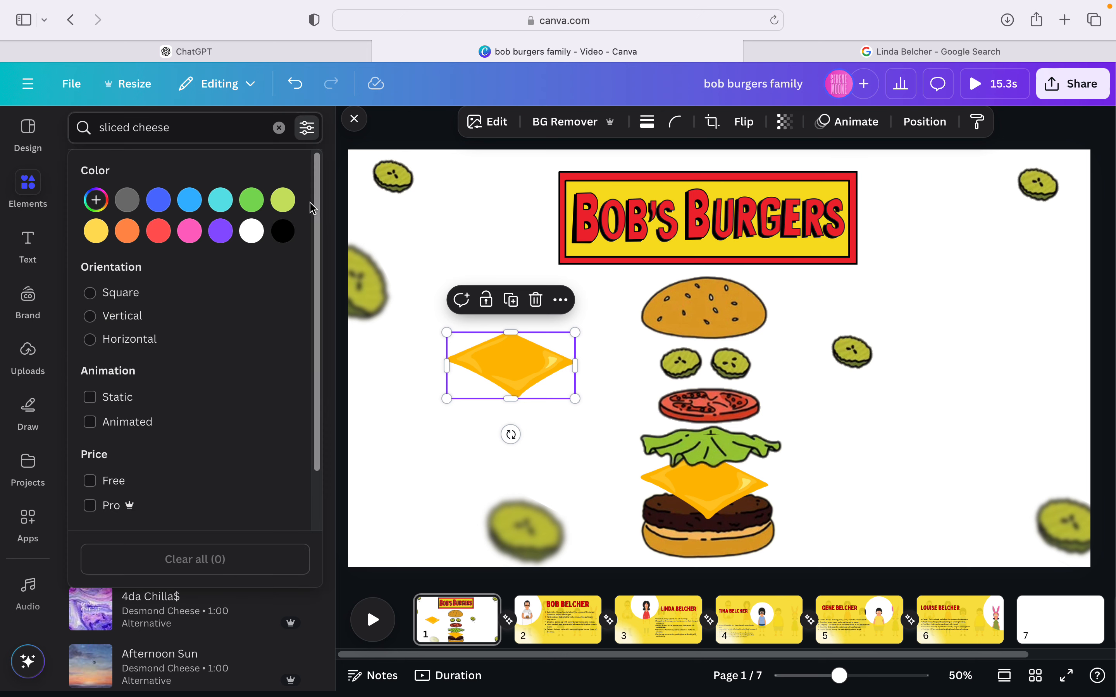
pyautogui.click(90, 481)
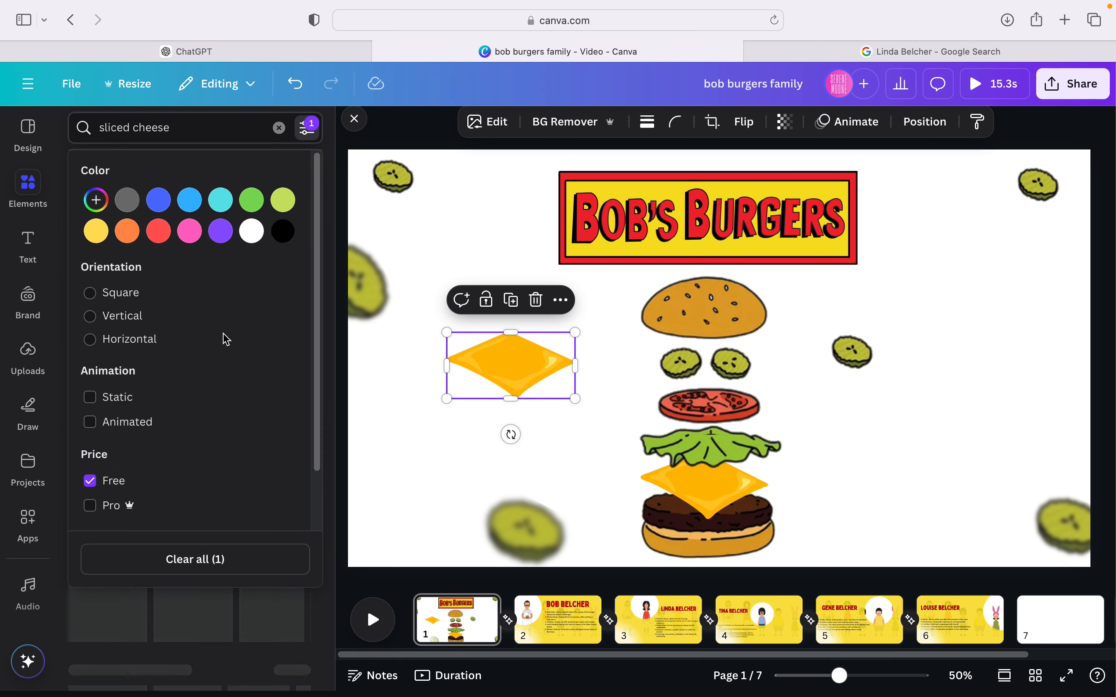
pyautogui.click(335, 449)
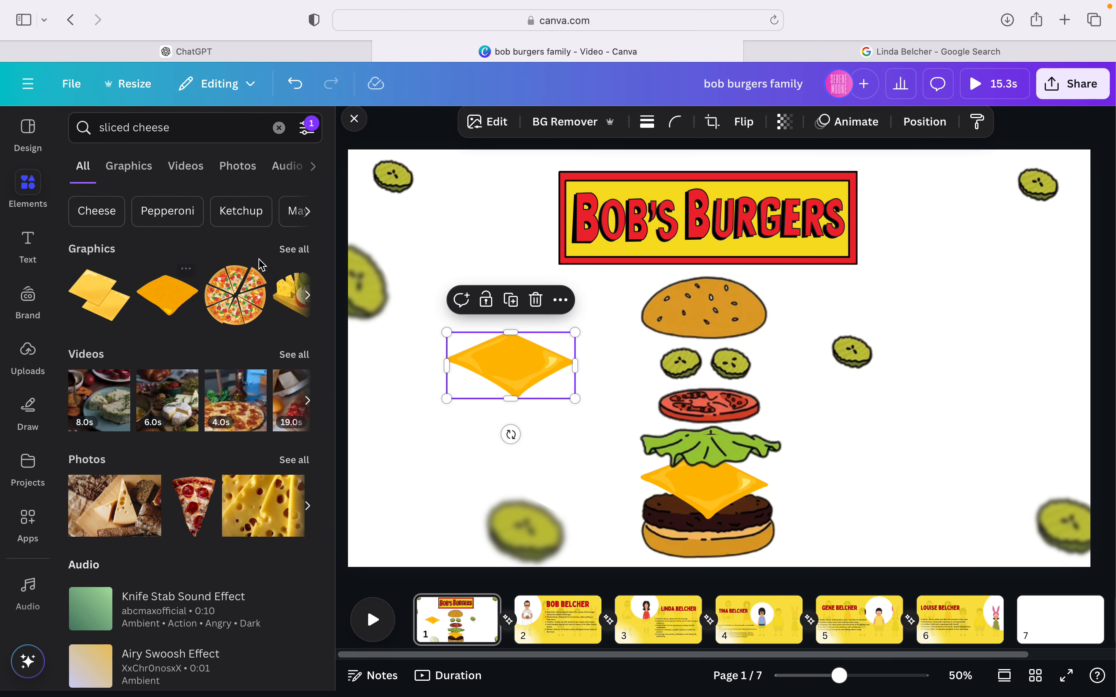
pyautogui.click(360, 124)
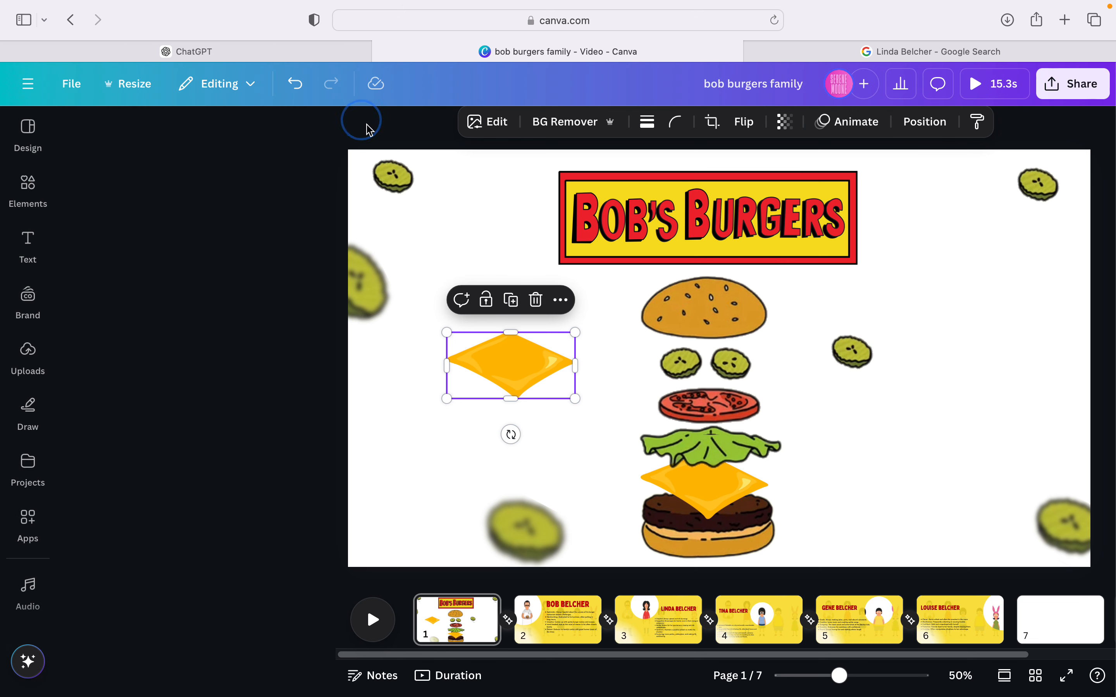
pyautogui.click(403, 299)
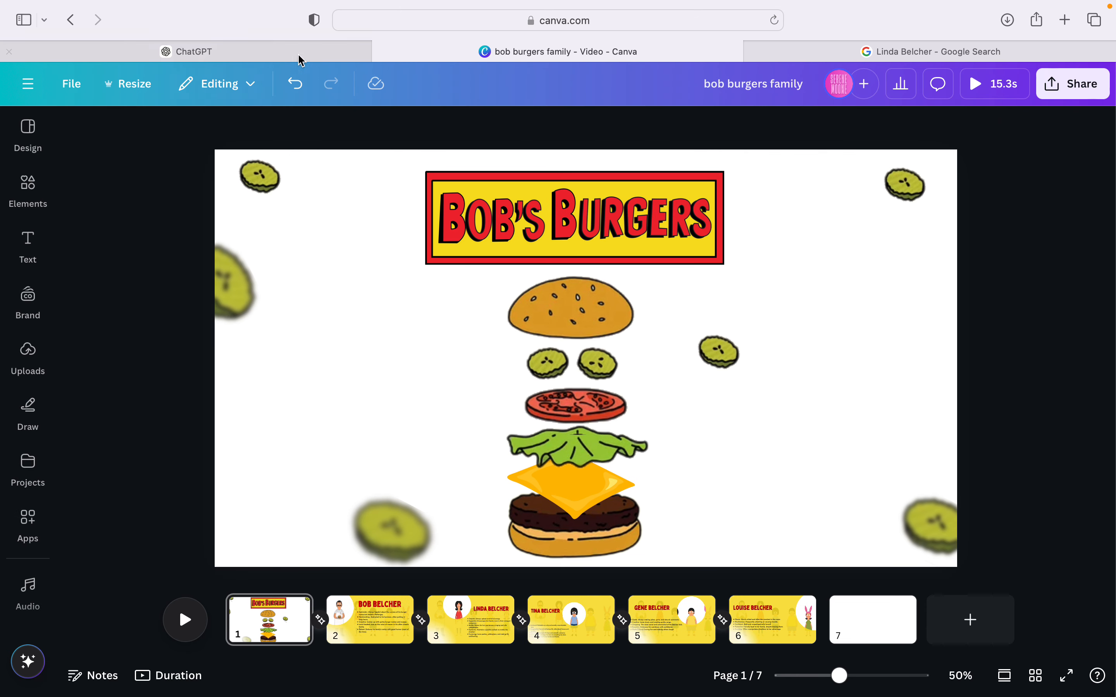
# Duplicate the burger's pair of pickles, move the copy to the blank area beside the stack, and crop it to a single pickle
pyautogui.click(259, 176)
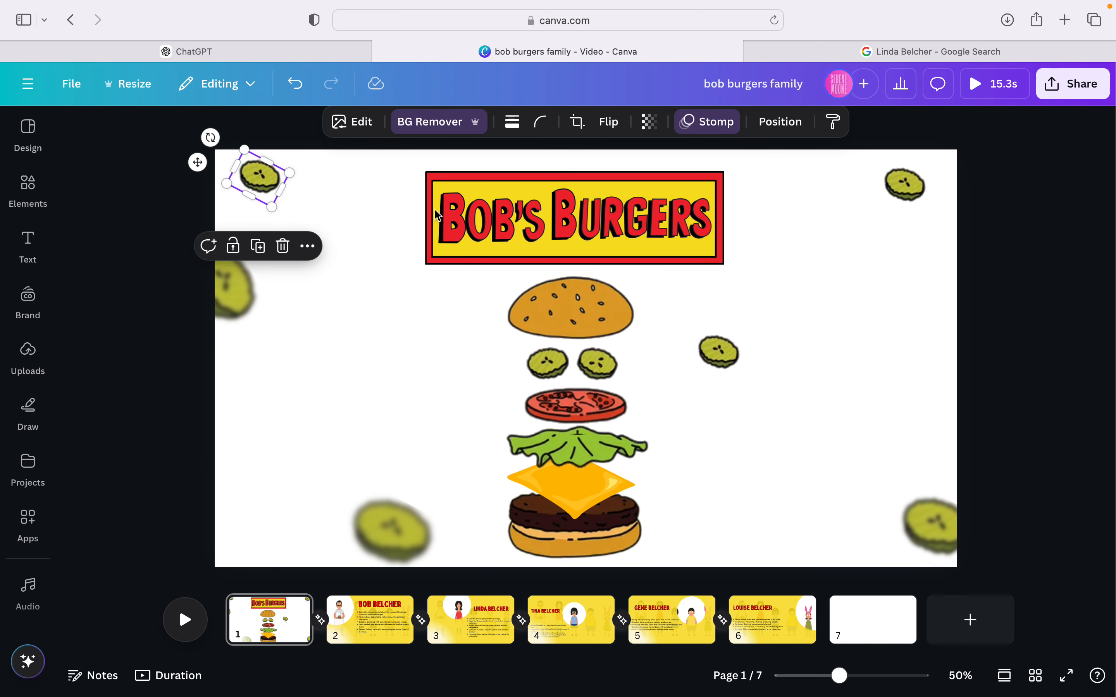
pyautogui.click(608, 367)
pyautogui.click(571, 314)
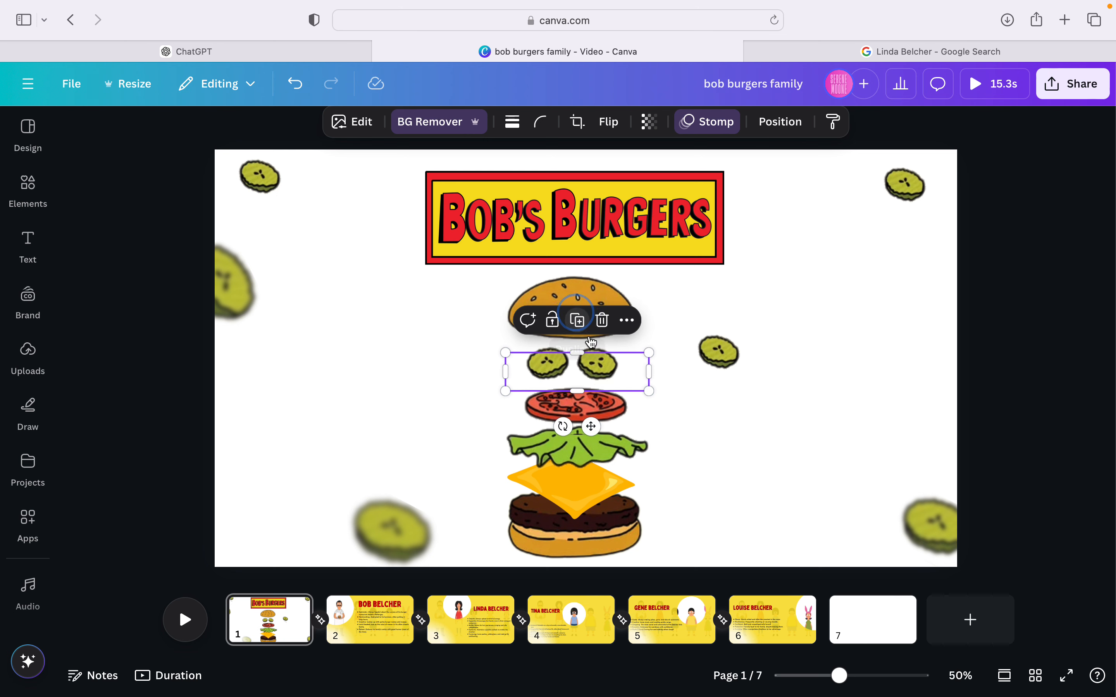
pyautogui.moveTo(599, 367); pyautogui.dragTo(406, 353)
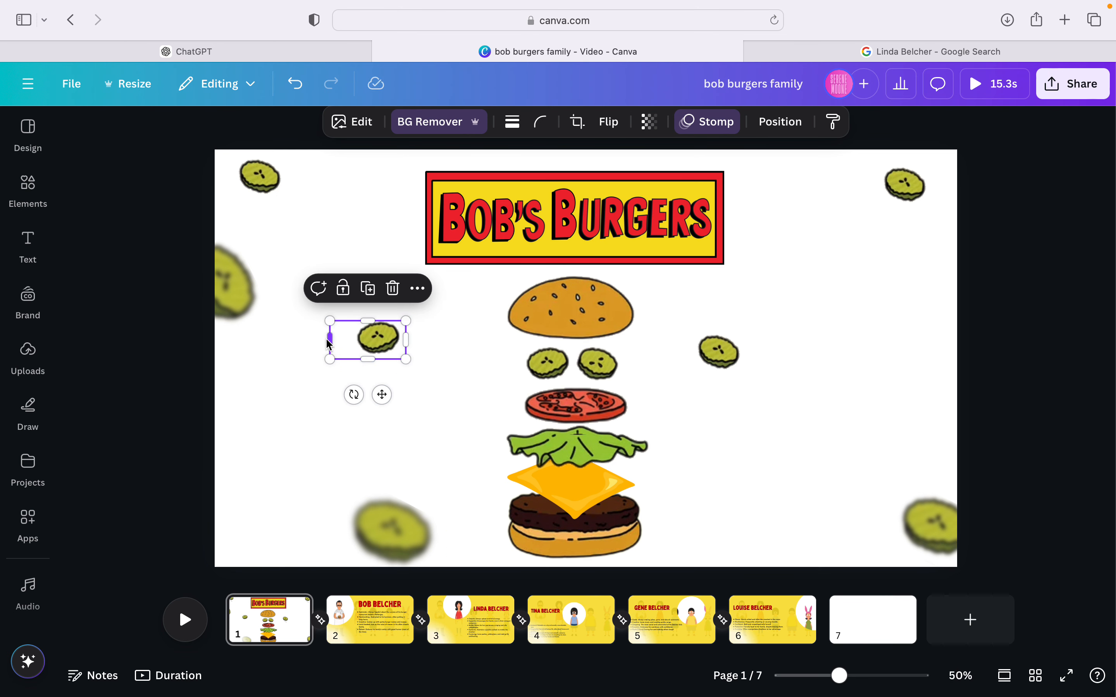
pyautogui.moveTo(329, 344); pyautogui.dragTo(346, 341)
# Duplicate the cropped single pickle just below the original, delete that copy, and reselect the original
pyautogui.click(383, 299)
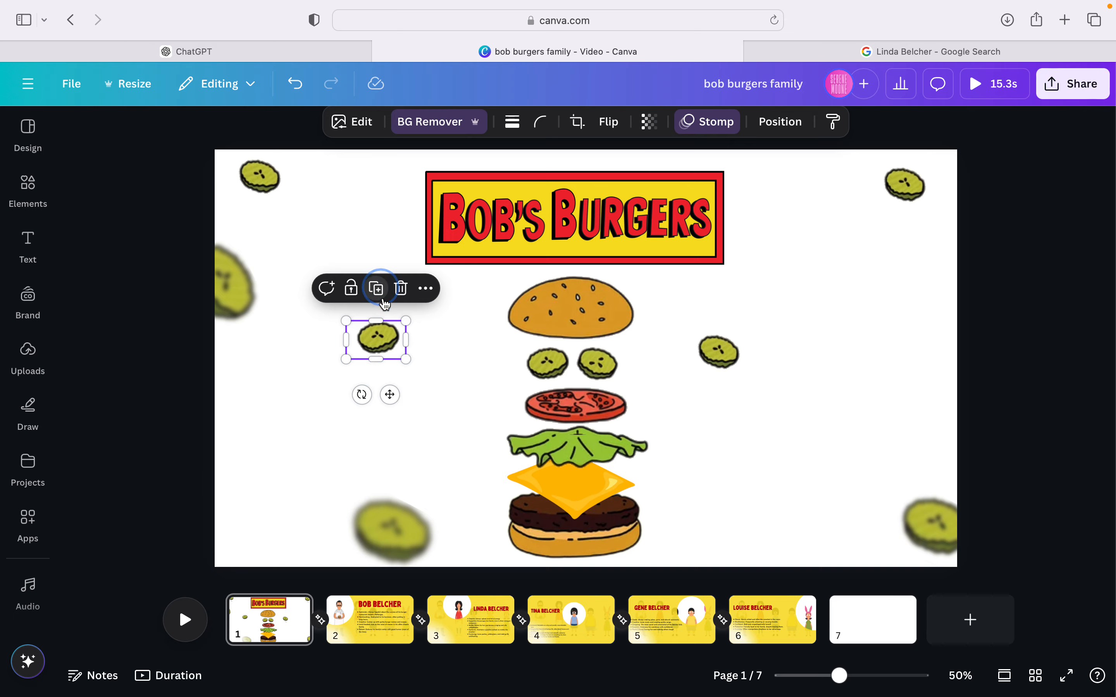
pyautogui.moveTo(233, 313); pyautogui.dragTo(354, 387)
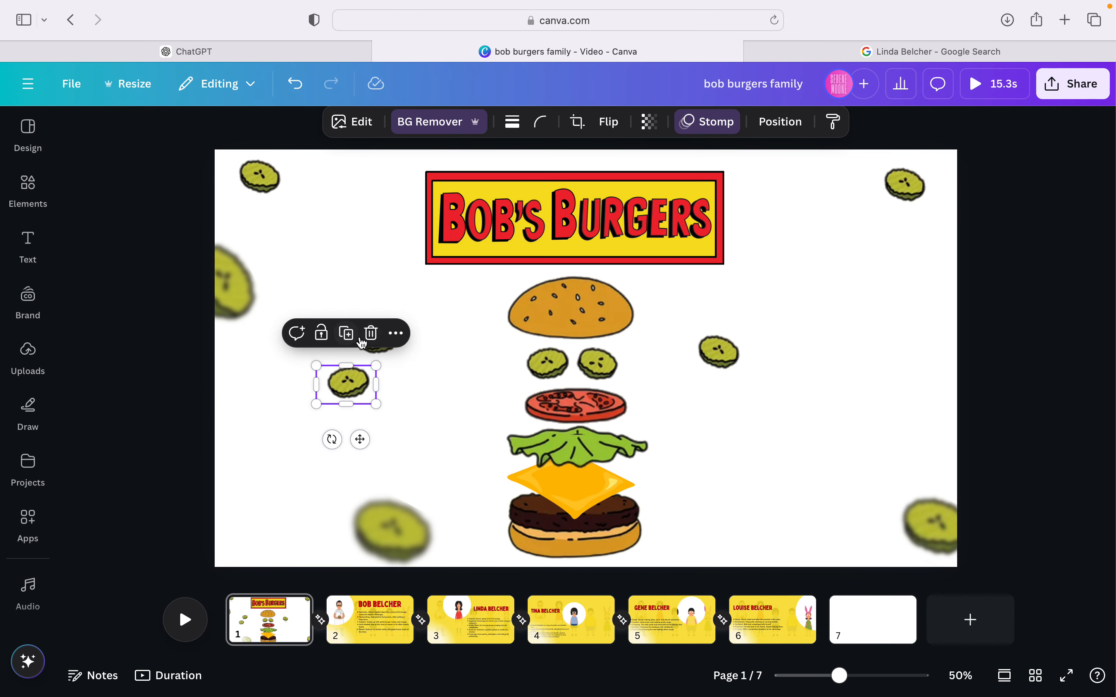
pyautogui.click(371, 333)
pyautogui.click(377, 338)
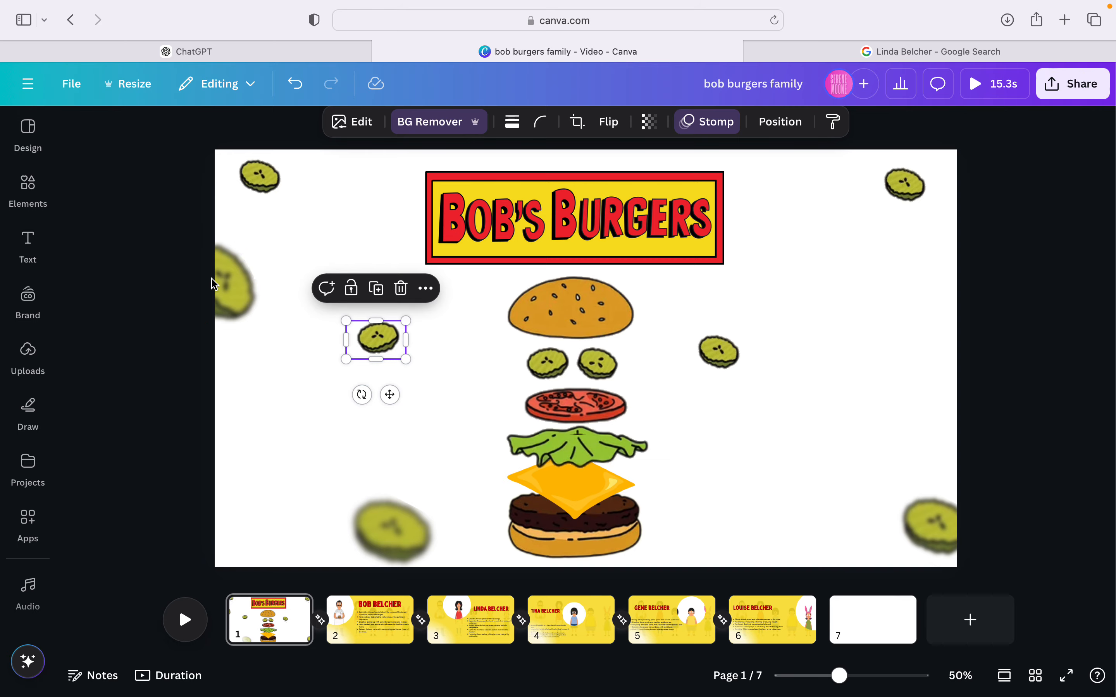
# Apply a whole-image blur with intensity 19 to the single pickle in the blank area beside the burger stack
pyautogui.click(364, 133)
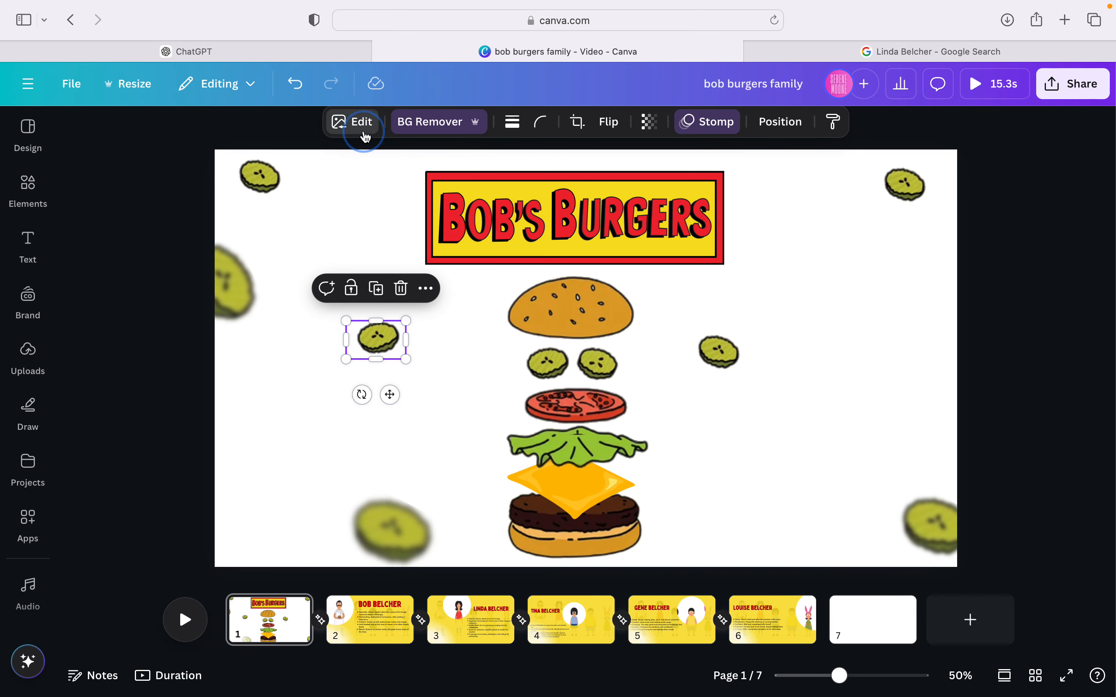
pyautogui.scroll(-2, 252, 454)
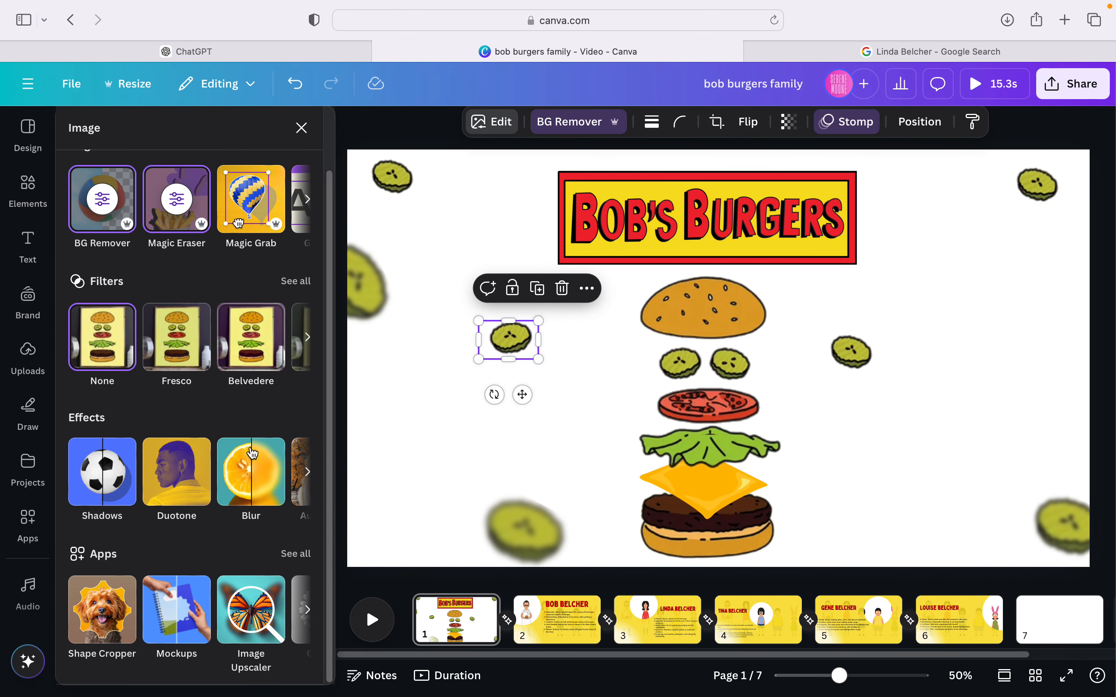
pyautogui.click(253, 453)
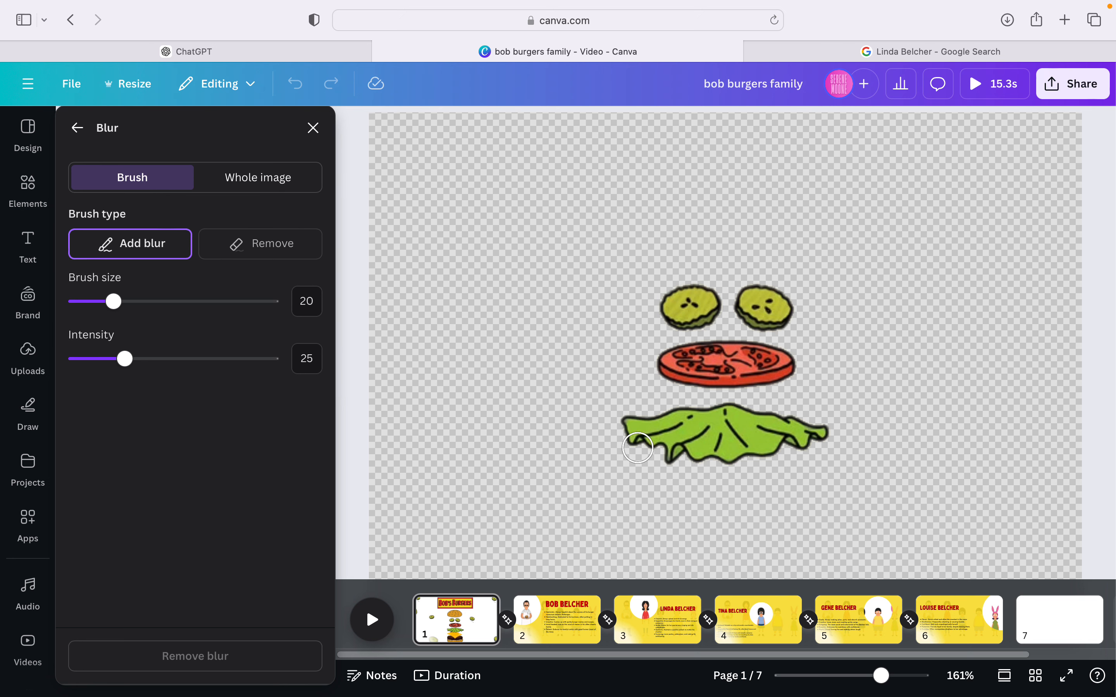
pyautogui.click(274, 184)
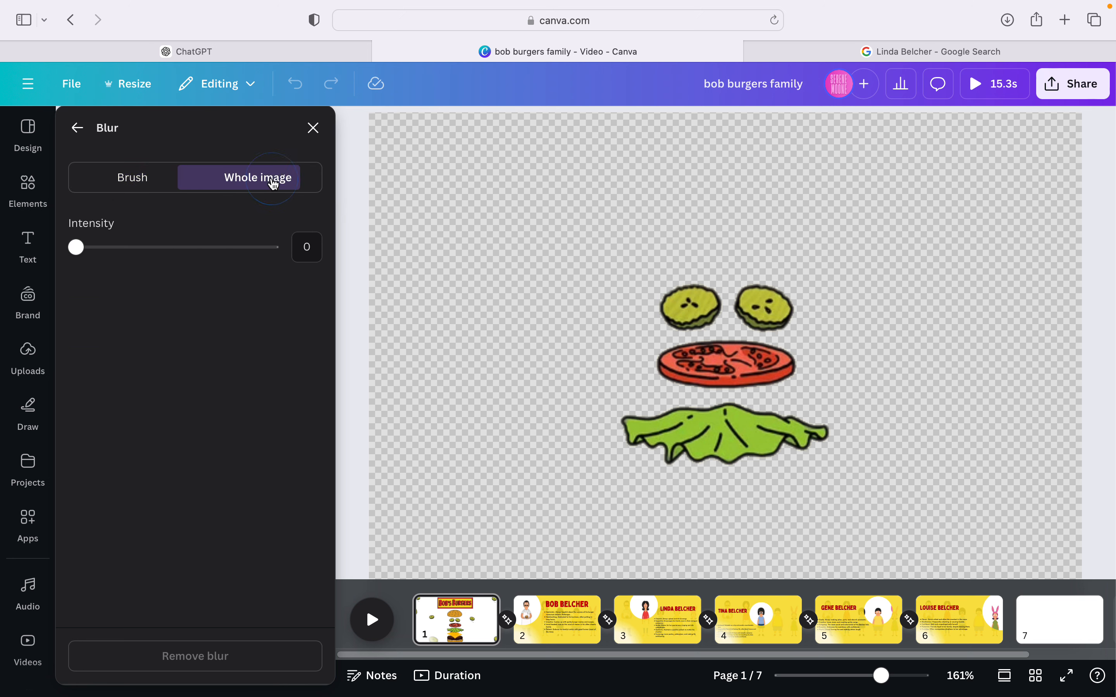
pyautogui.moveTo(78, 247); pyautogui.dragTo(116, 254)
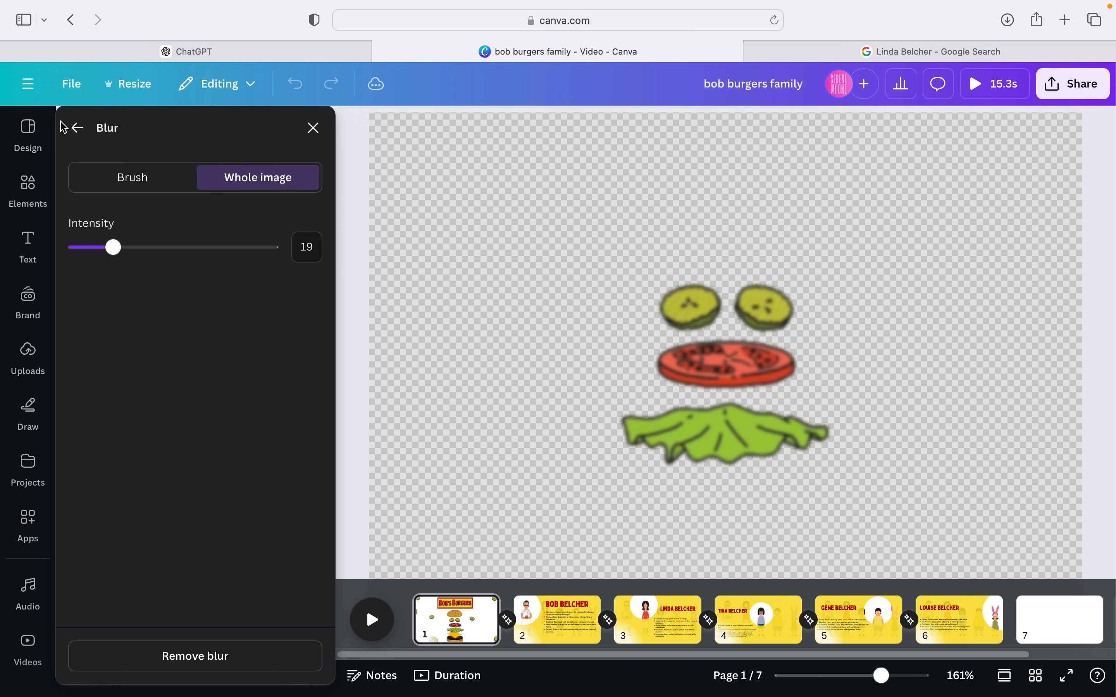
pyautogui.click(78, 130)
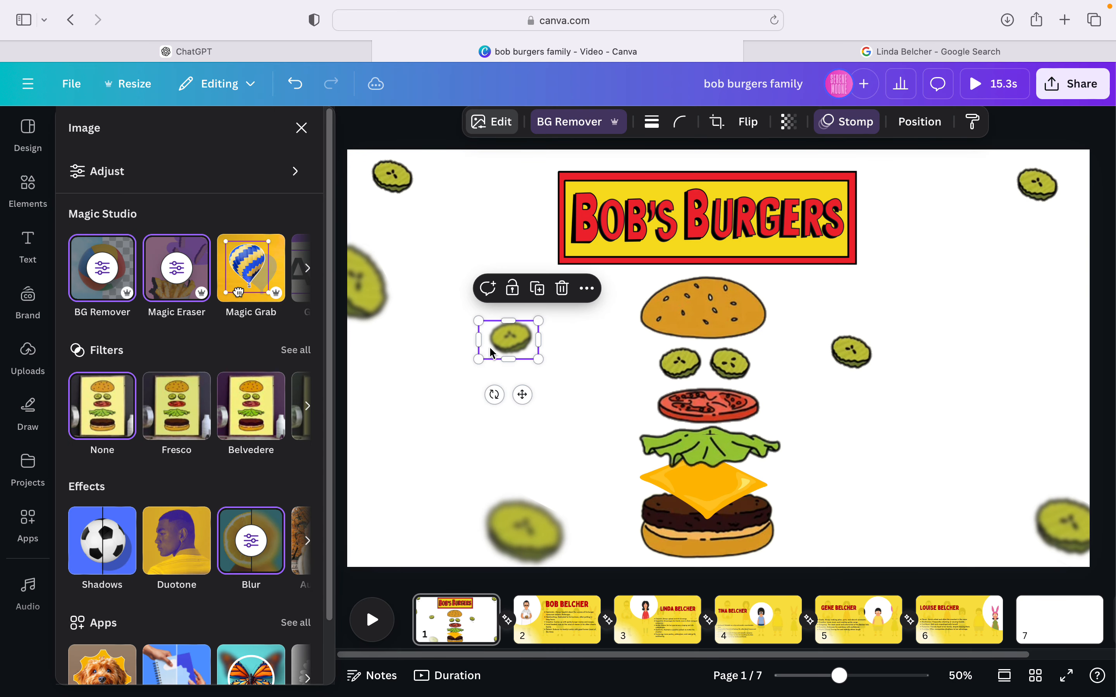
pyautogui.click(306, 132)
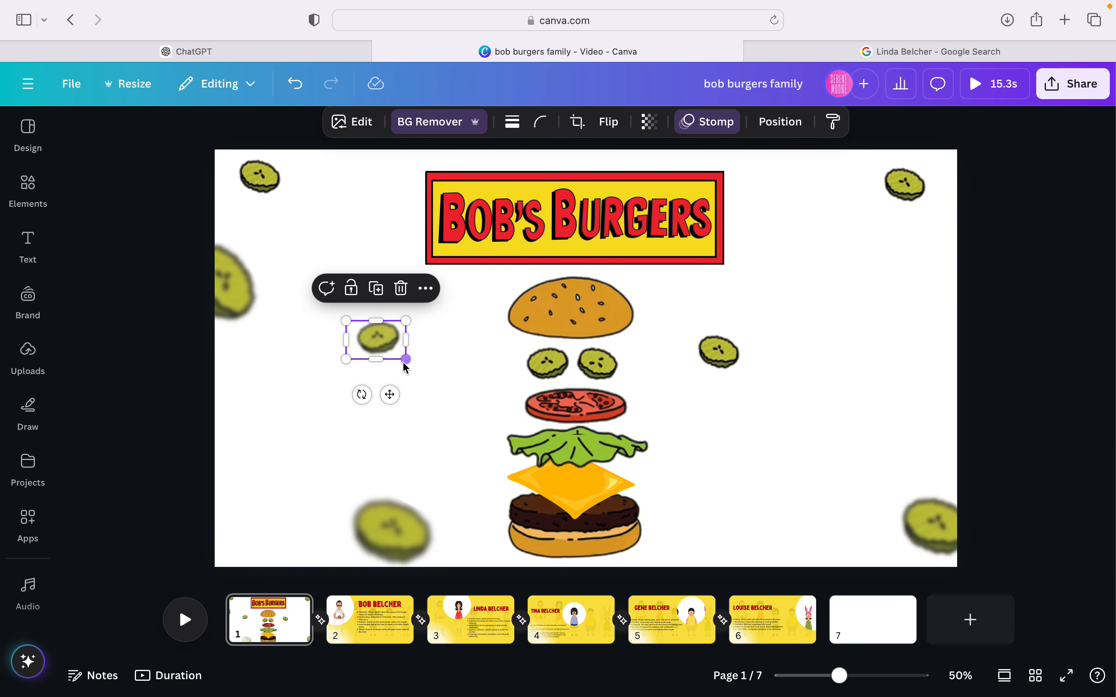
# Enlarge the blurred pickle beside the burger stack, shift it towards the page's edge, and delete it
pyautogui.moveTo(406, 359); pyautogui.dragTo(330, 357)
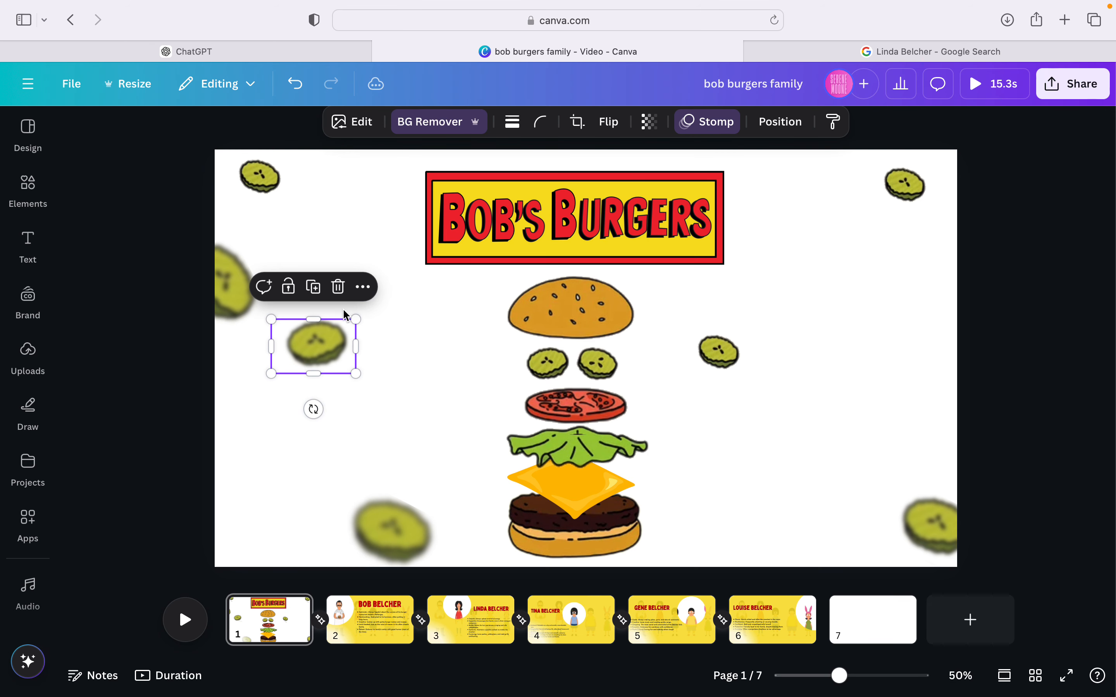
pyautogui.click(338, 288)
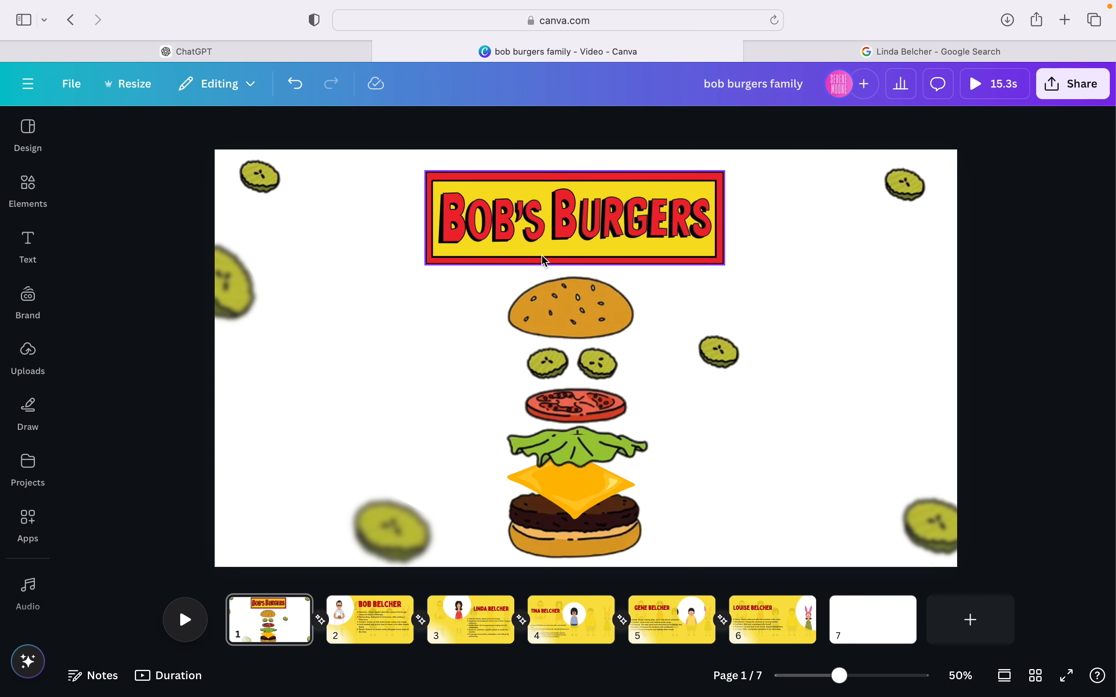
# Review the animations assigned to the Bob's Burgers logo, top bun, pickles, lettuce, tomato and cheese on page 1
pyautogui.click(552, 237)
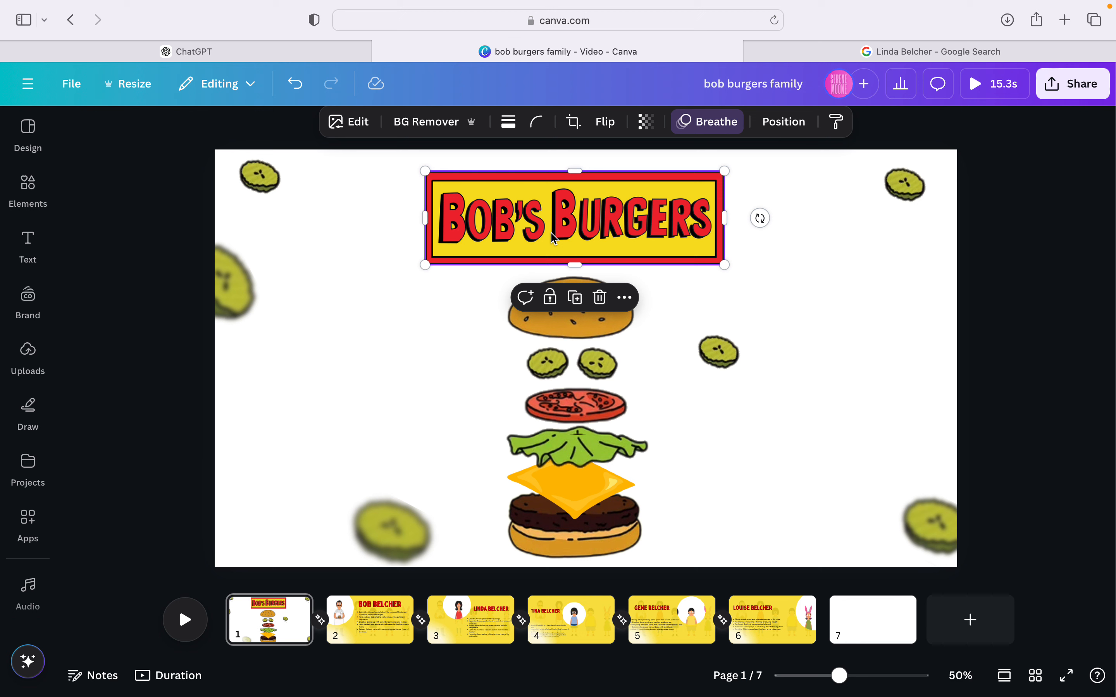
pyautogui.click(703, 124)
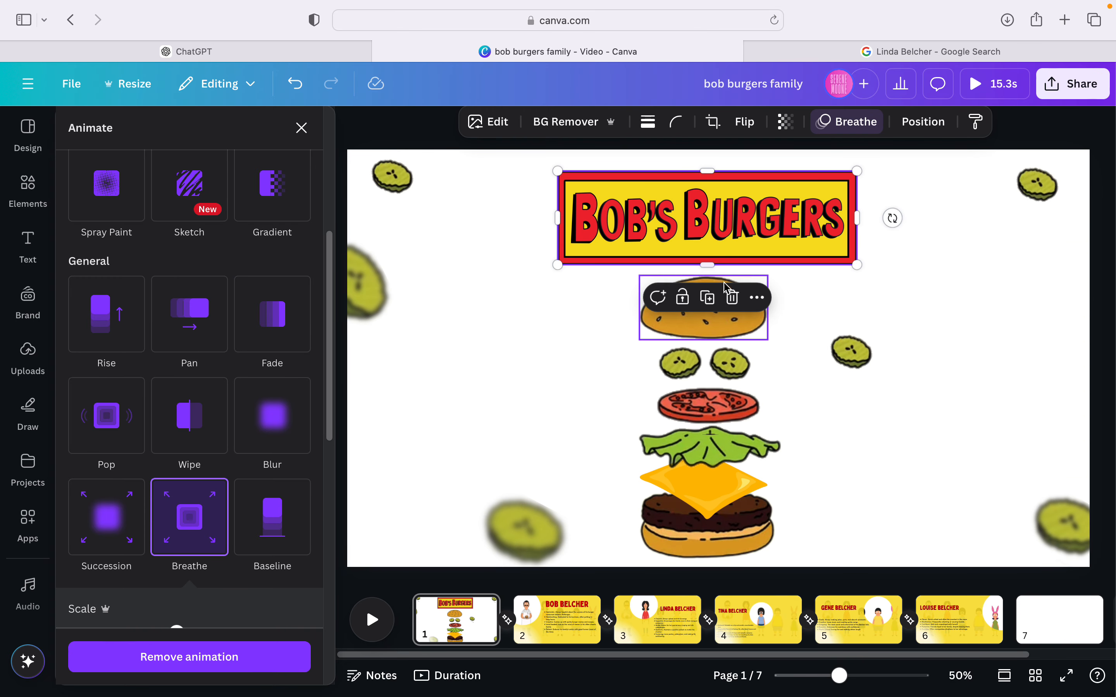
pyautogui.click(693, 329)
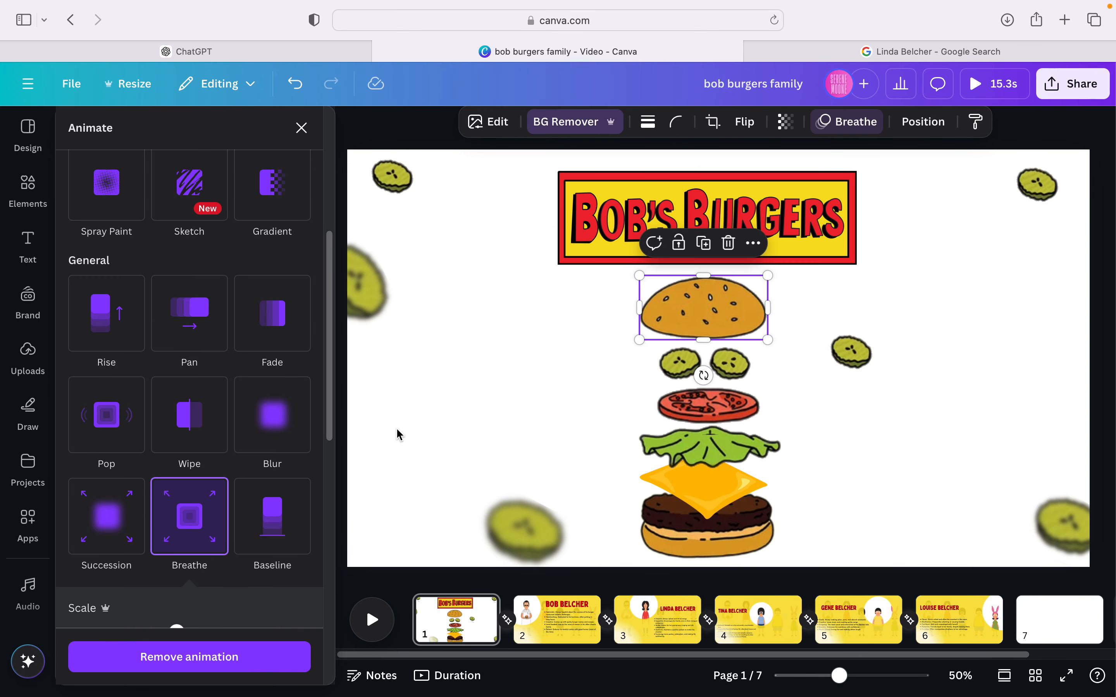
pyautogui.click(717, 377)
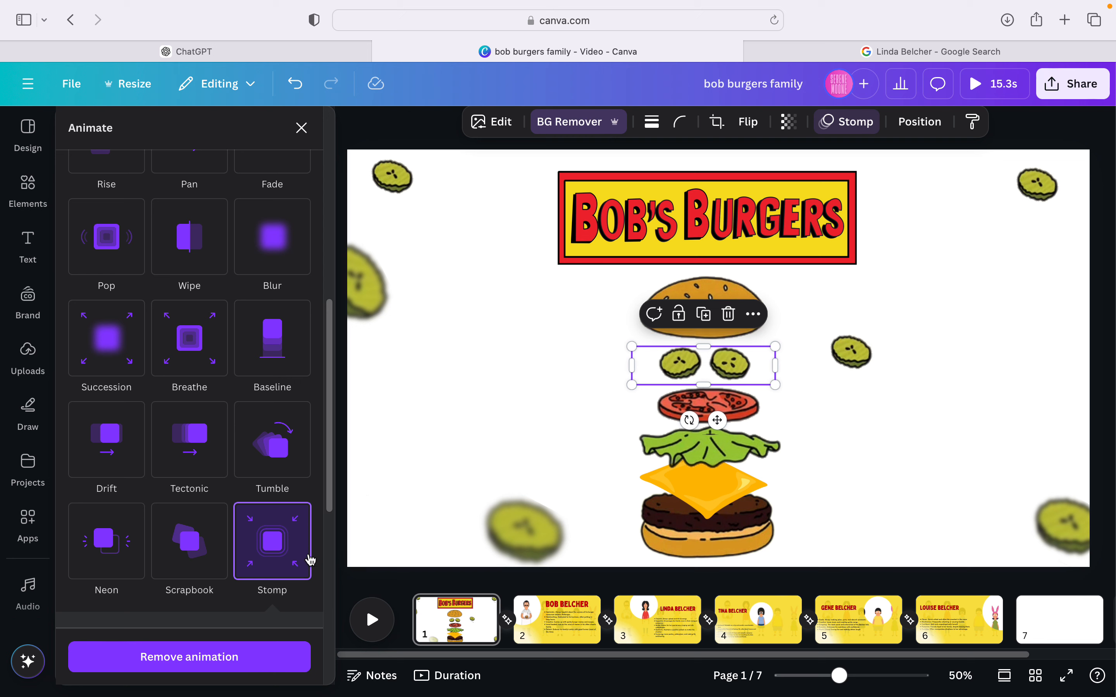
pyautogui.click(367, 276)
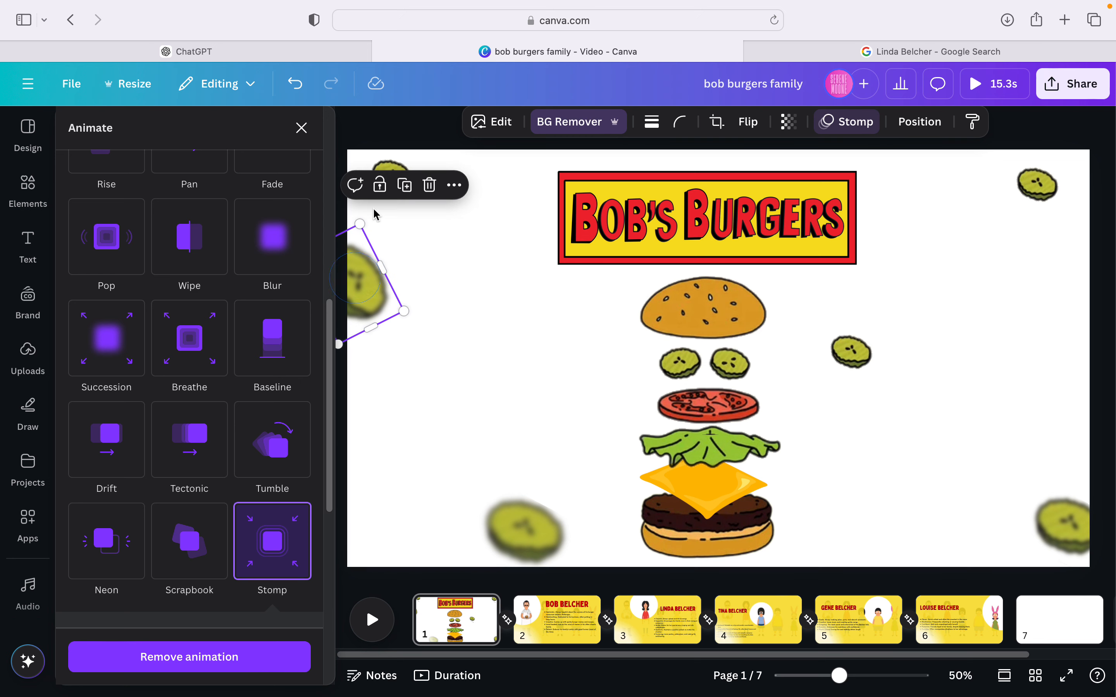
pyautogui.click(696, 454)
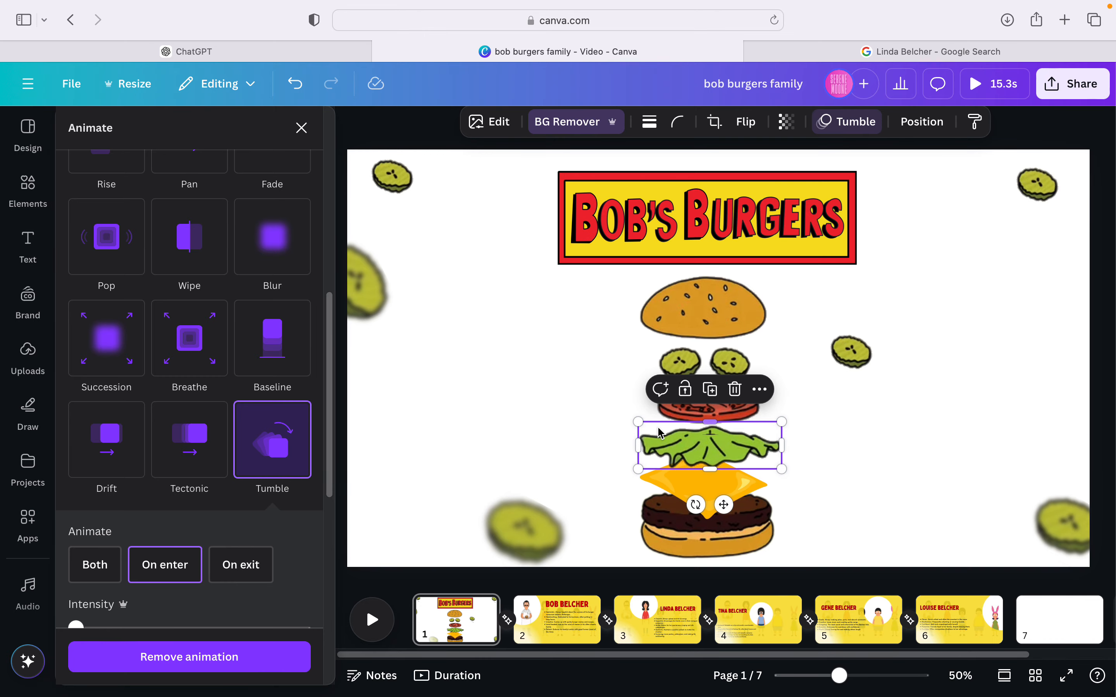
pyautogui.click(708, 417)
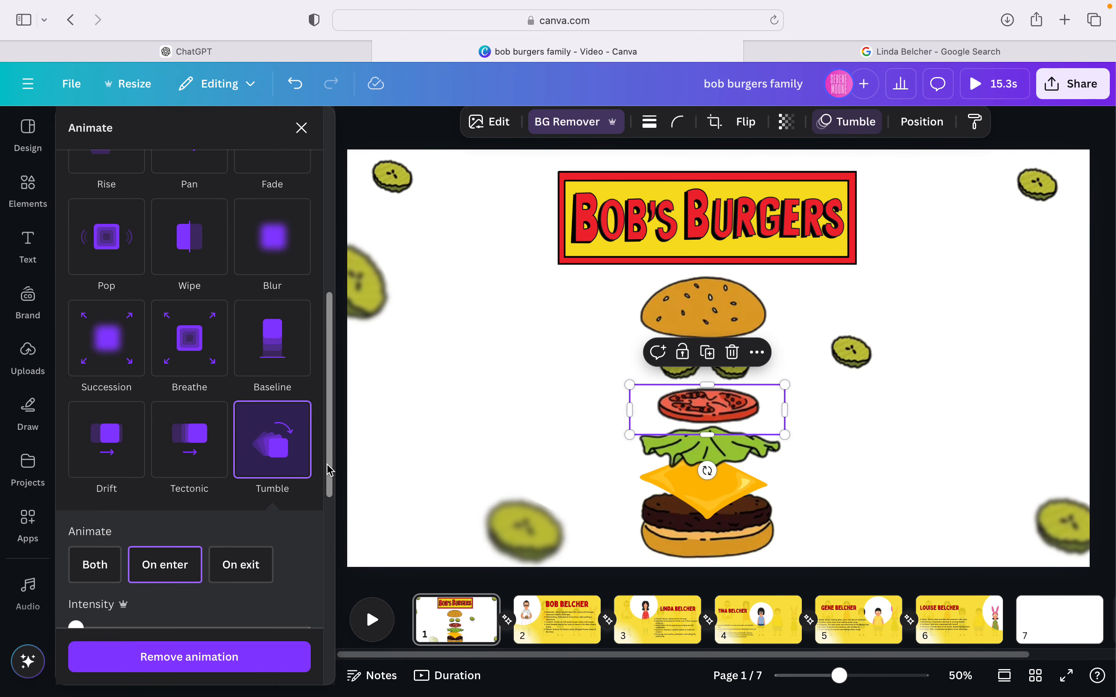
pyautogui.click(728, 501)
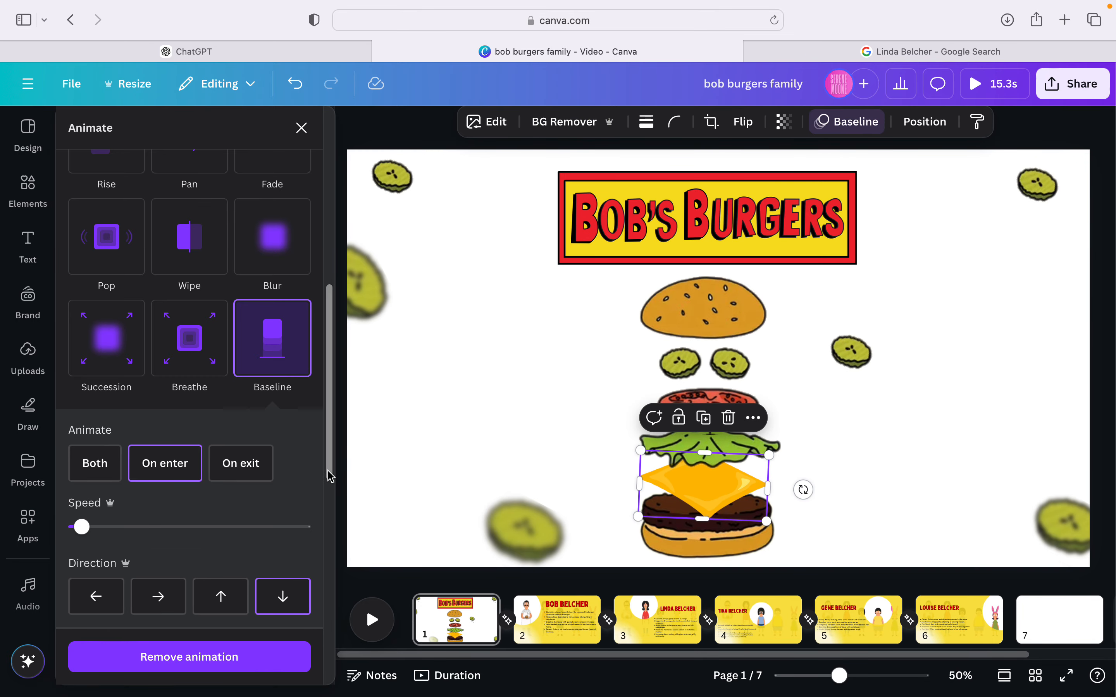
# Examine the patty and bottom bun's Baseline animation options for entry, speed and direction, and close the animation settings
pyautogui.click(660, 530)
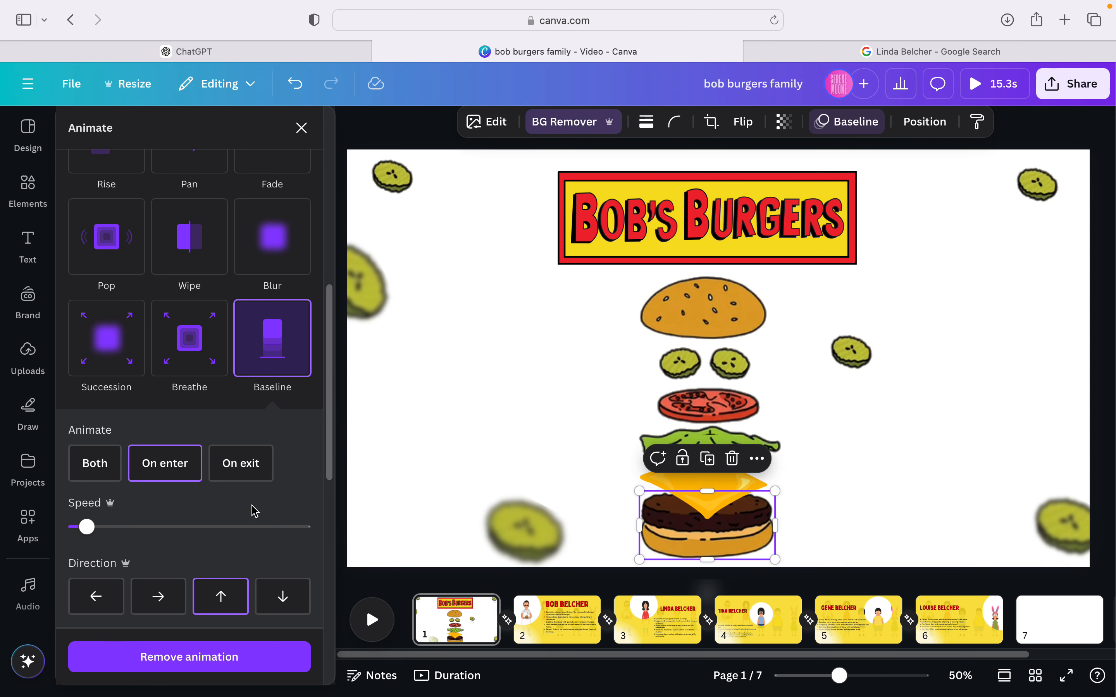
pyautogui.scroll(-3, 279, 571)
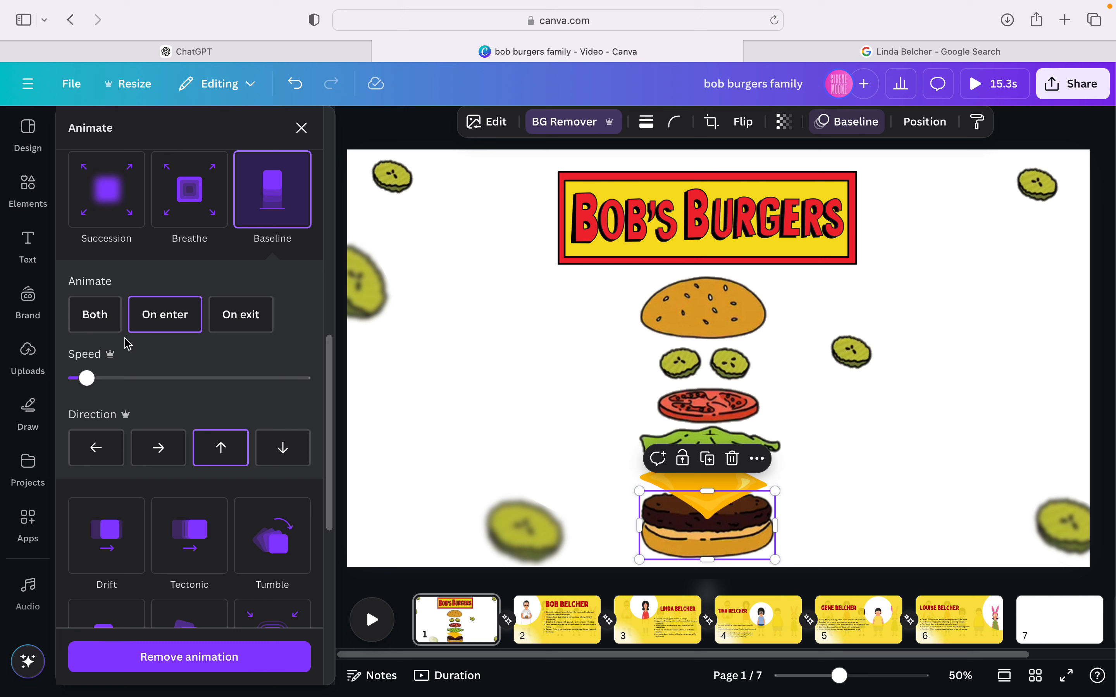
pyautogui.click(177, 339)
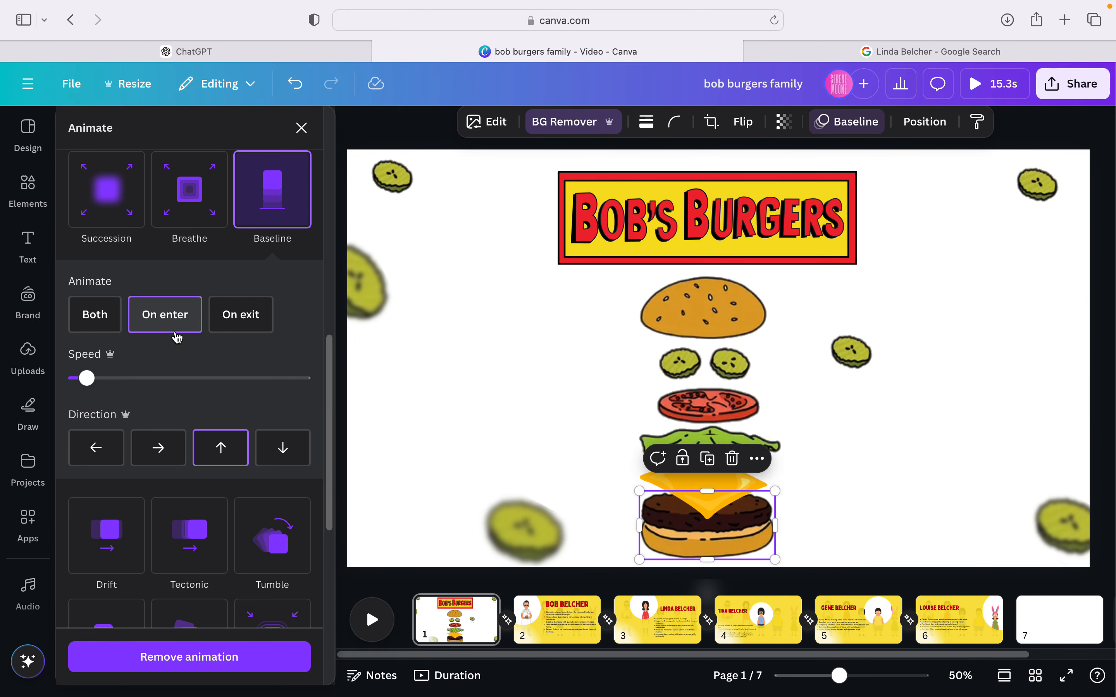
pyautogui.click(221, 448)
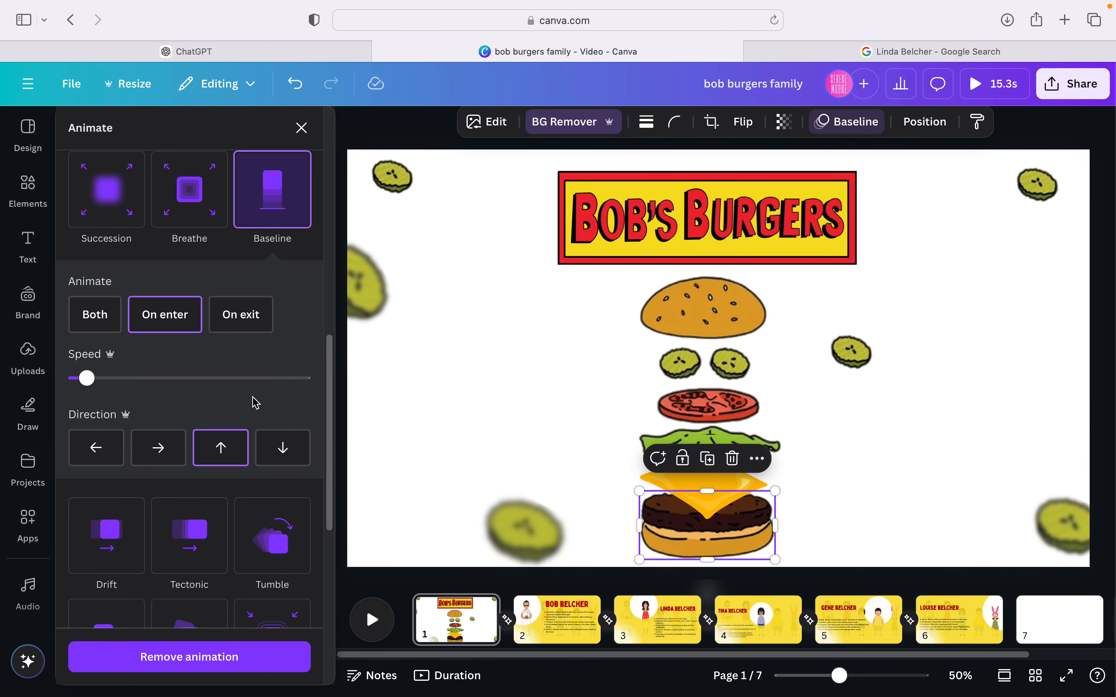
pyautogui.click(302, 129)
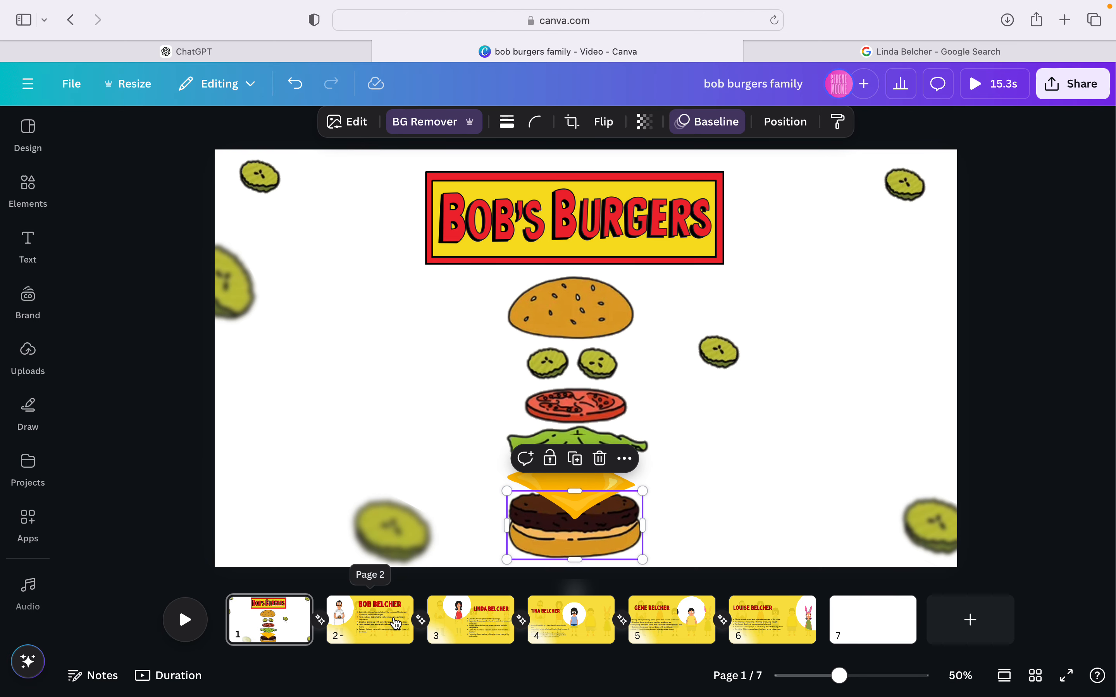
# Go to the Bob Belcher page, switch to the scrolling page view, and select the large yellow circle-hole graphic
pyautogui.click(407, 625)
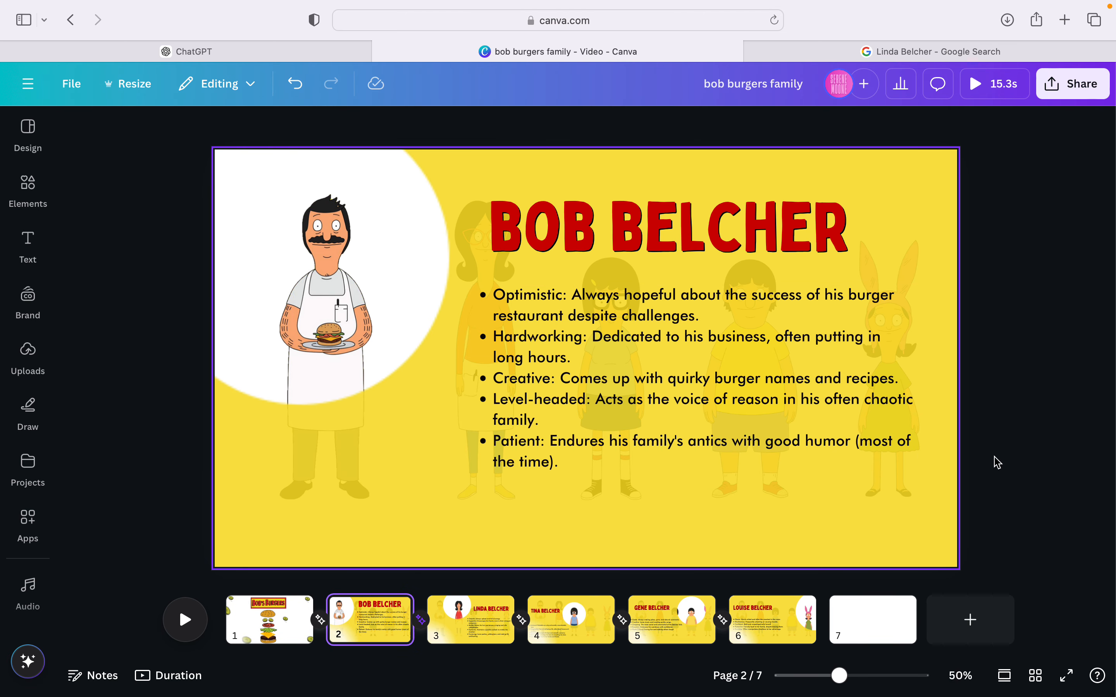
pyautogui.click(1004, 681)
pyautogui.click(1039, 441)
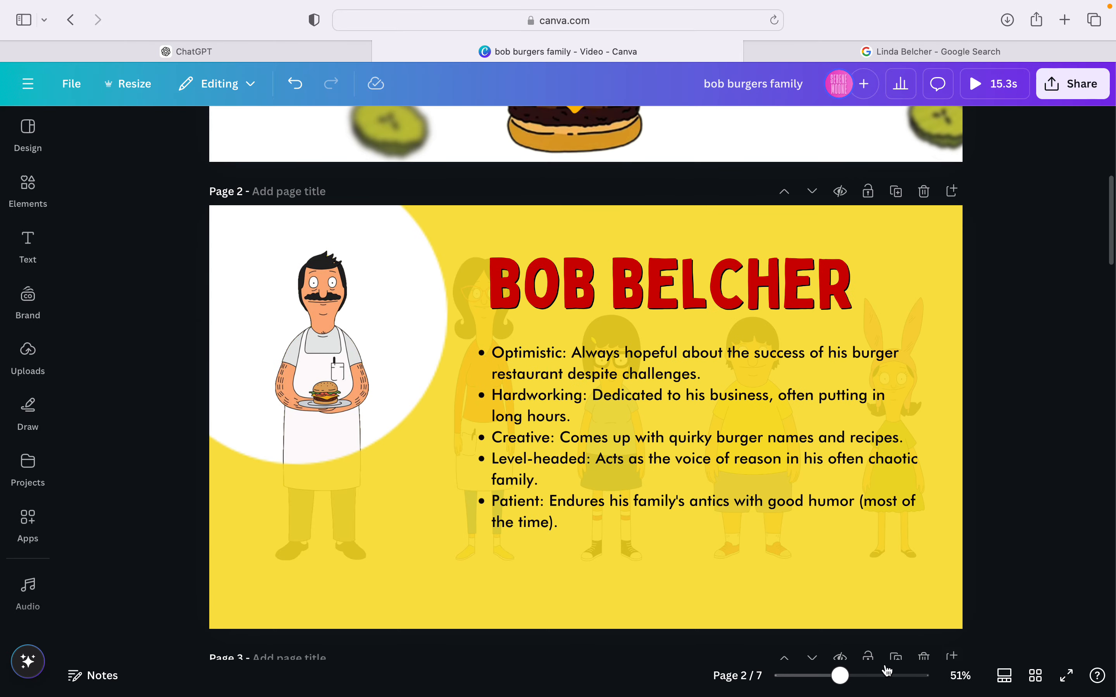
pyautogui.moveTo(851, 678); pyautogui.dragTo(838, 677)
pyautogui.click(519, 282)
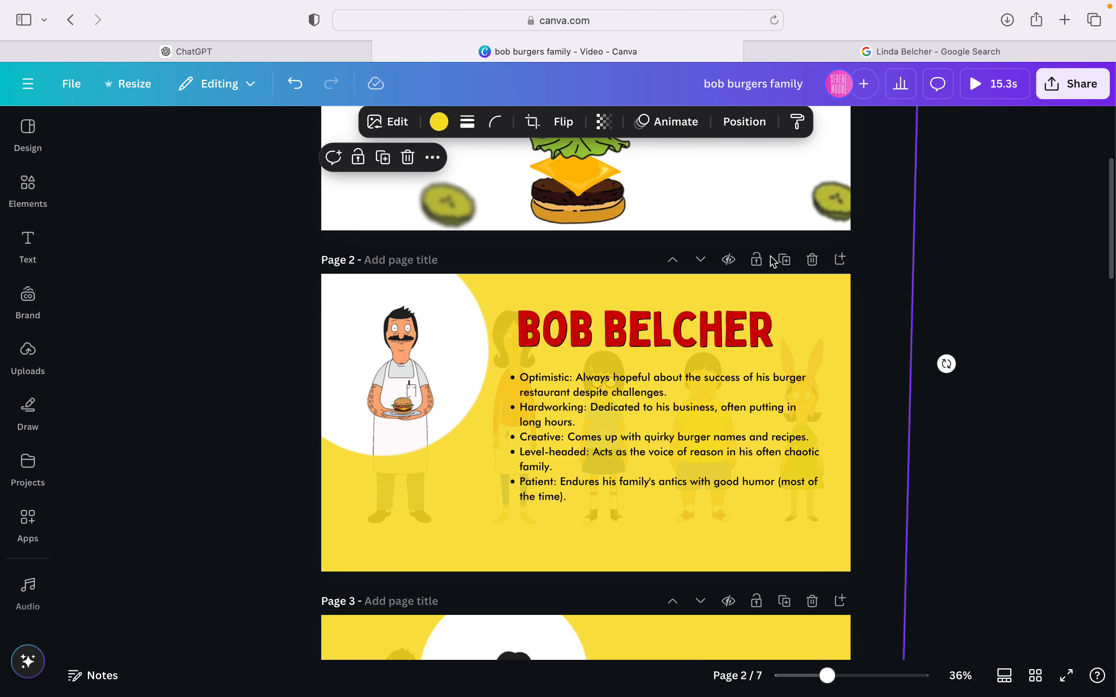
# Clear the sliced cheese element search and add the recently used Circle Hole Icon to the Bob Belcher page
pyautogui.click(46, 189)
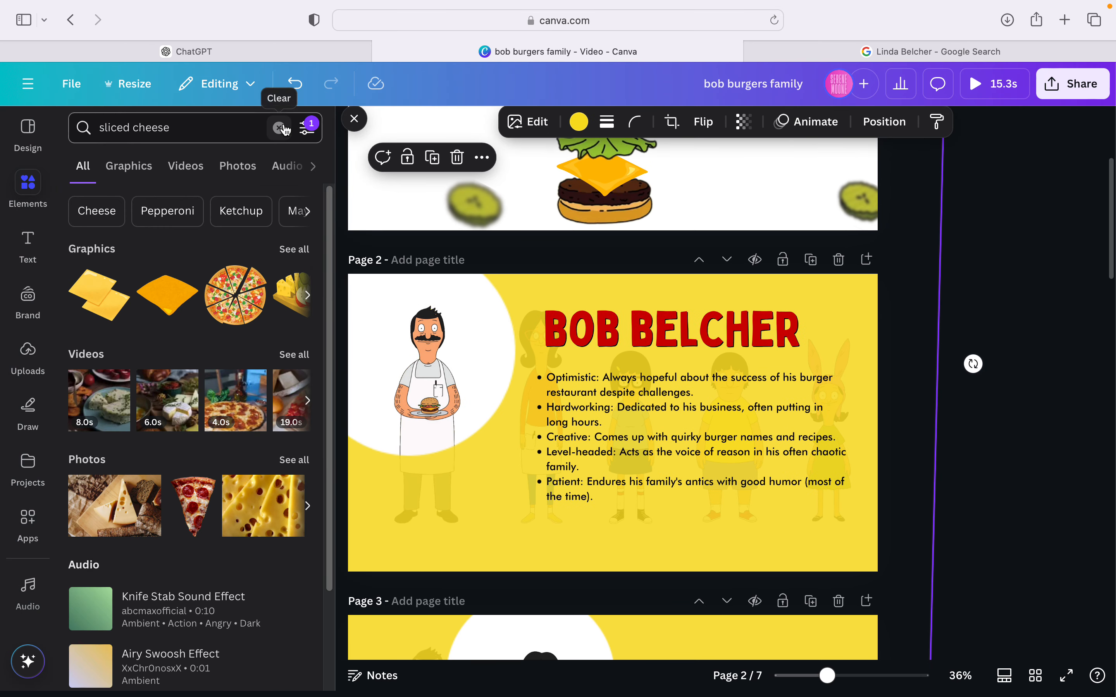
pyautogui.click(285, 129)
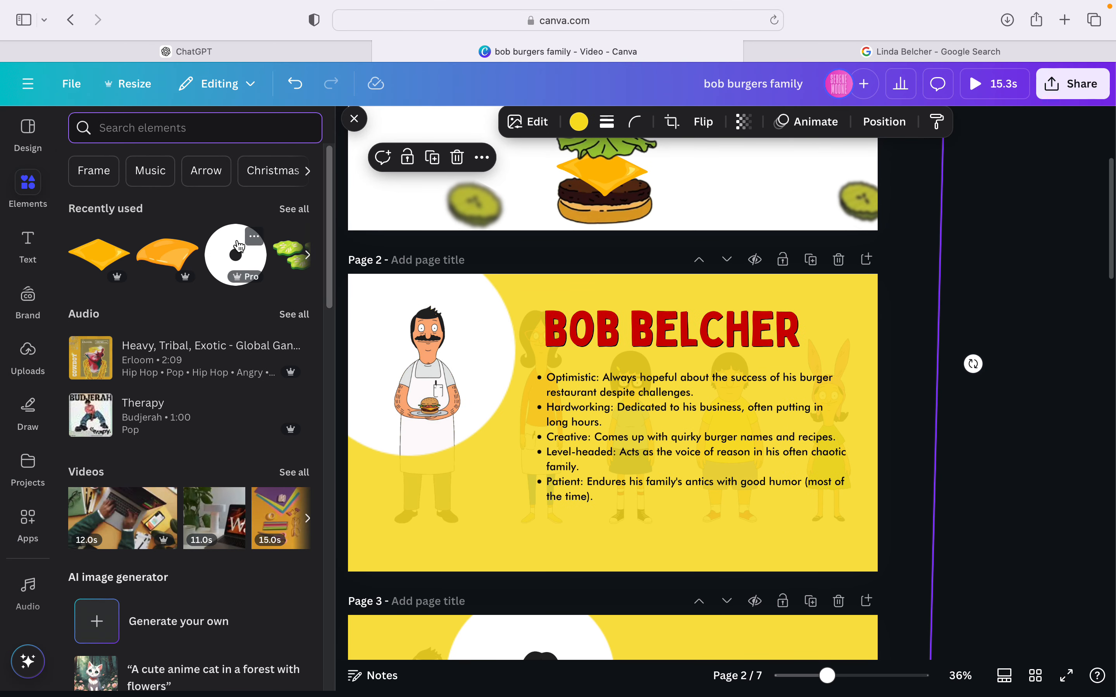
pyautogui.click(254, 238)
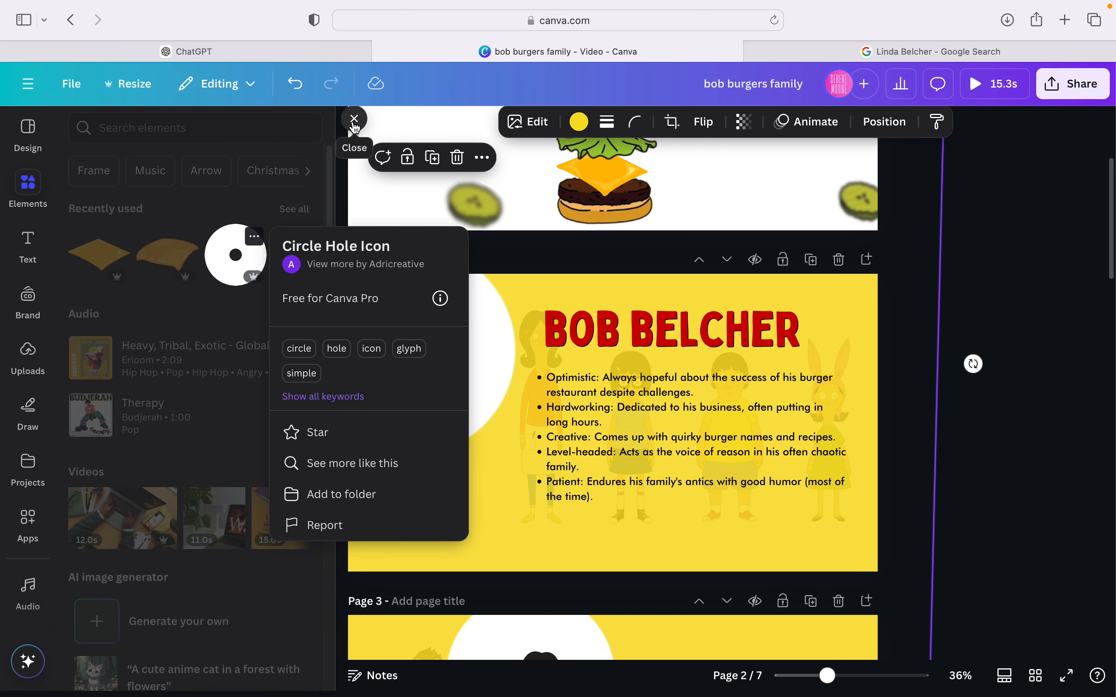
pyautogui.click(238, 210)
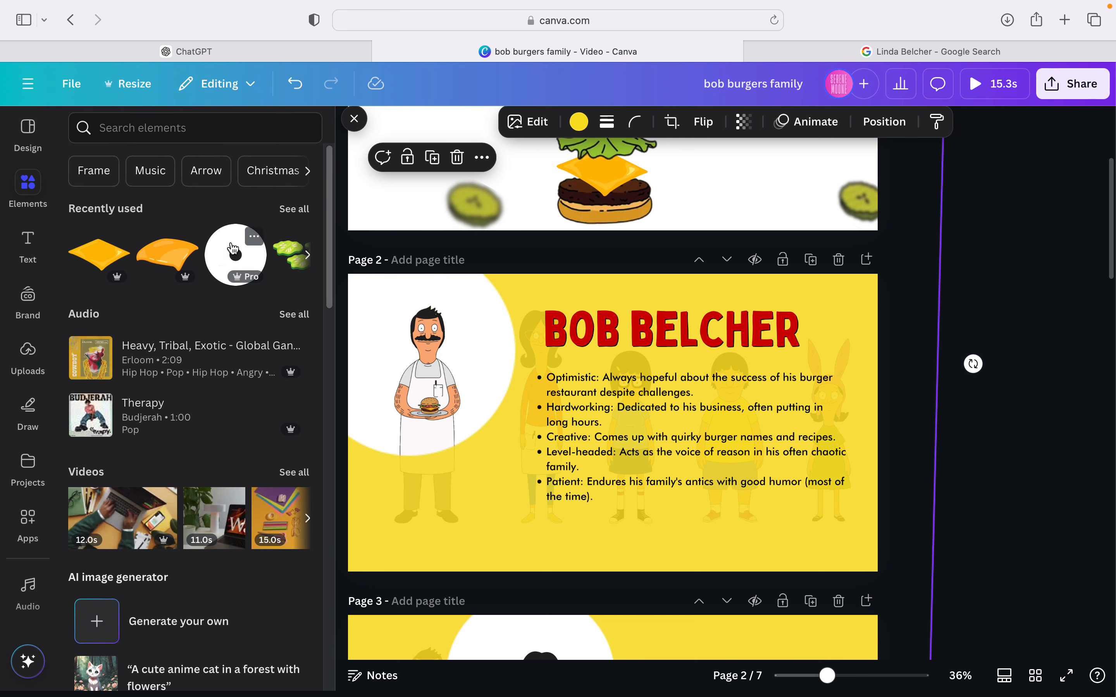
pyautogui.click(235, 252)
pyautogui.click(354, 119)
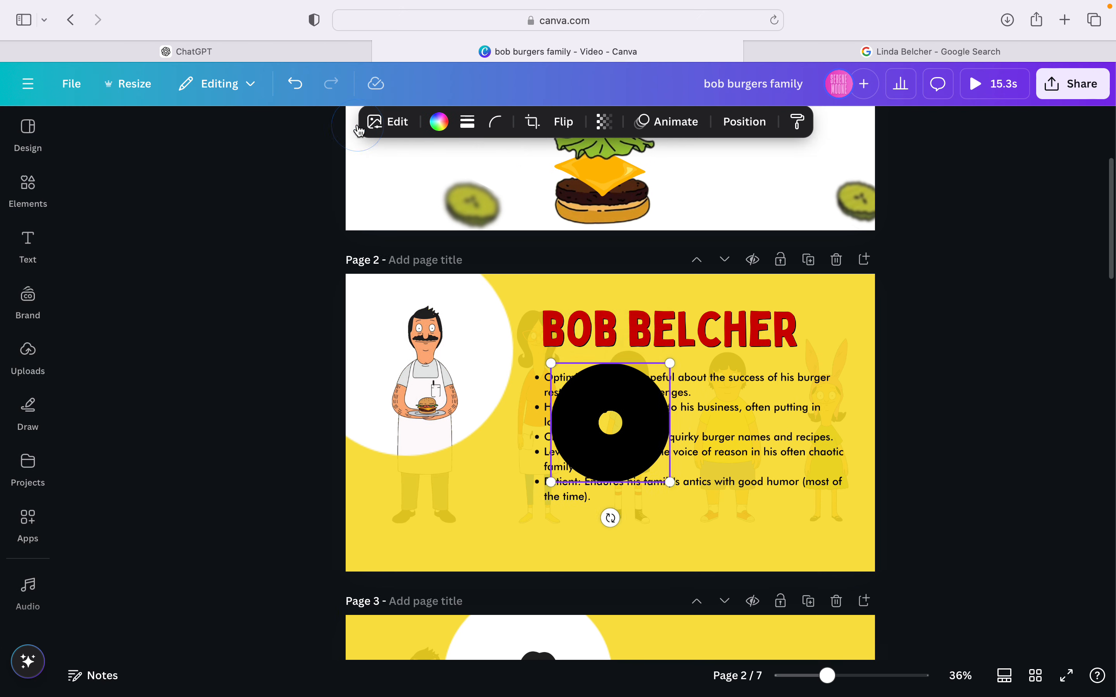
# Recolour the new circle-hole graphic on page 2 with the red from the document colours
pyautogui.click(437, 123)
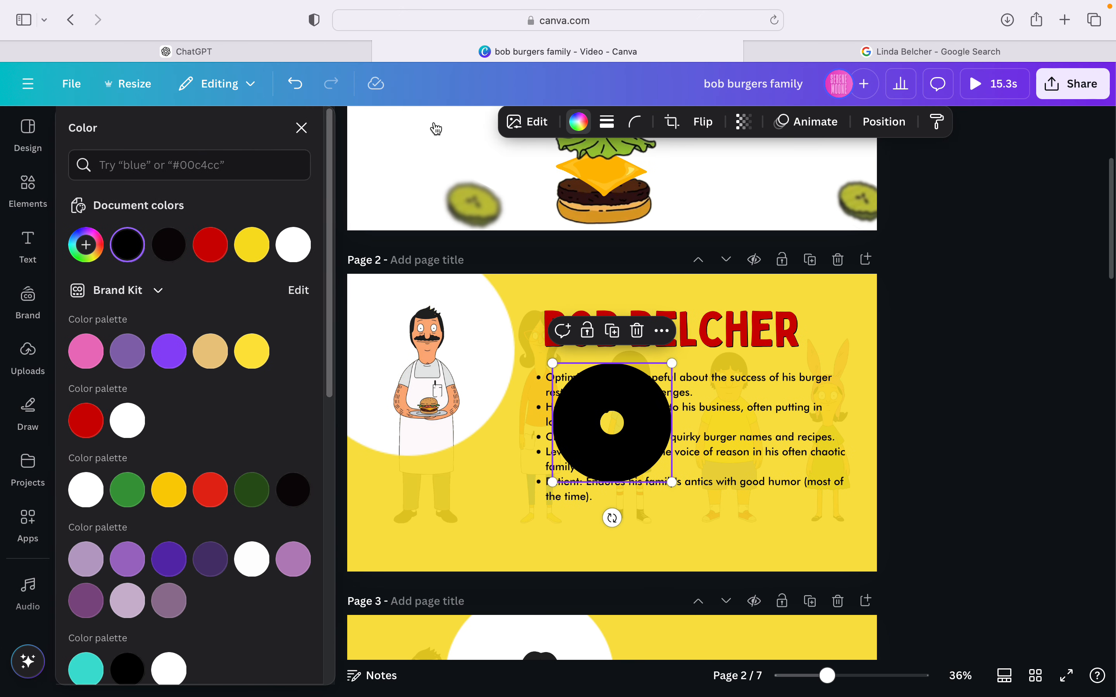
pyautogui.click(254, 248)
pyautogui.click(209, 244)
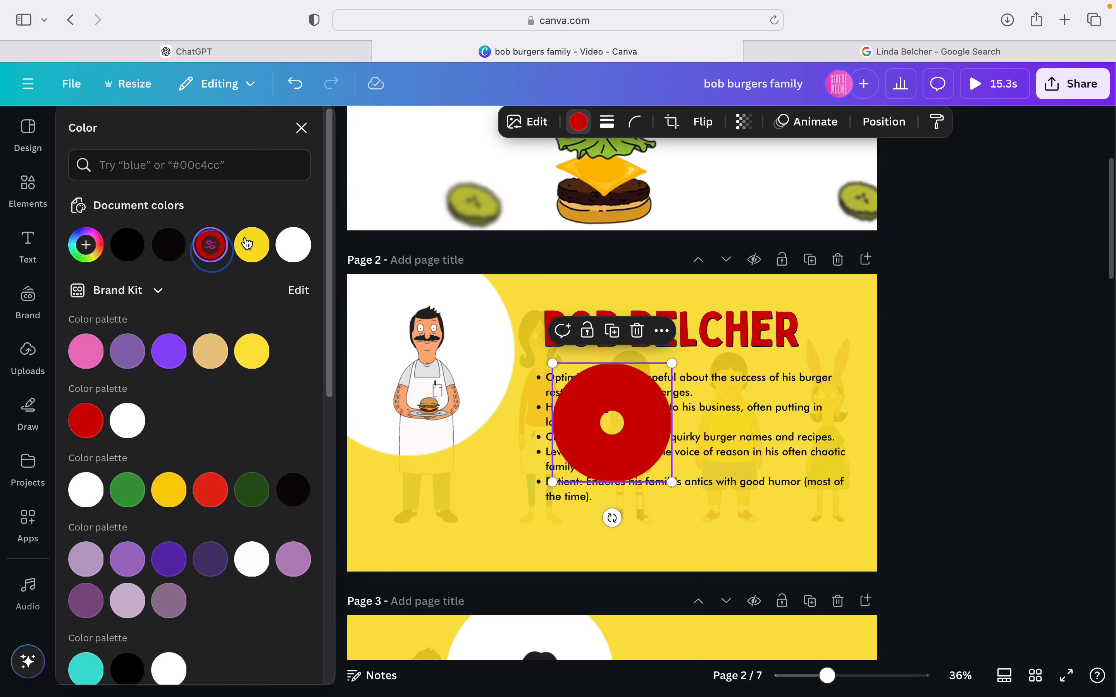
pyautogui.click(302, 129)
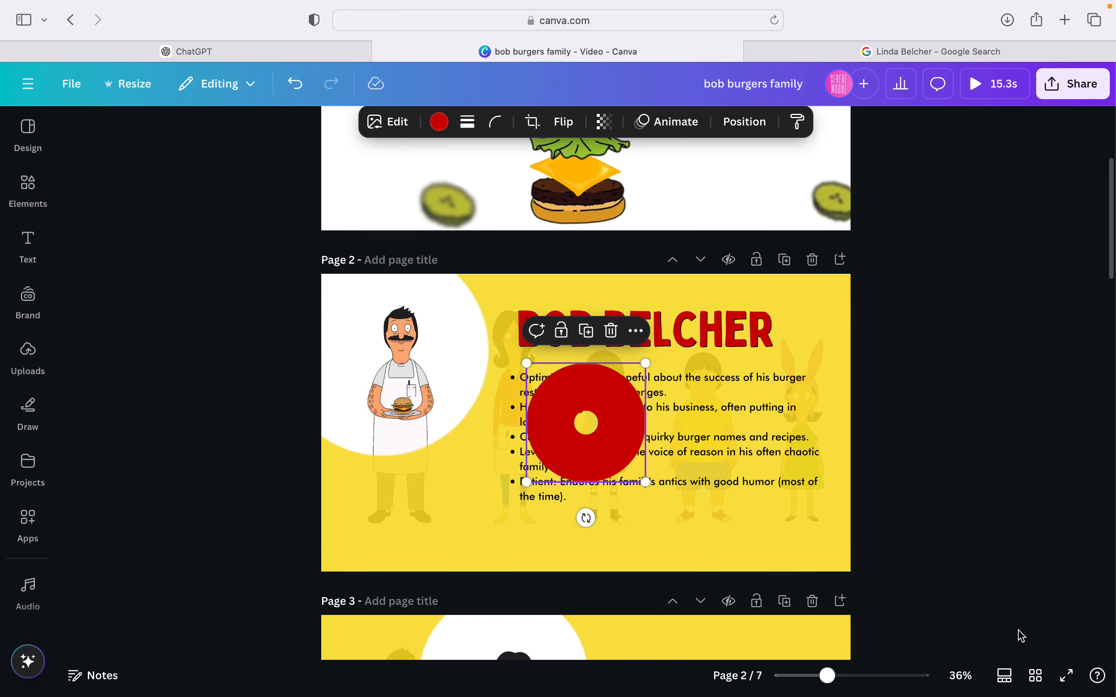
# Enlarge the red circle-hole graphic to cover most of page 2 and move its hole over Bob's portrait
pyautogui.moveTo(829, 677); pyautogui.dragTo(796, 676)
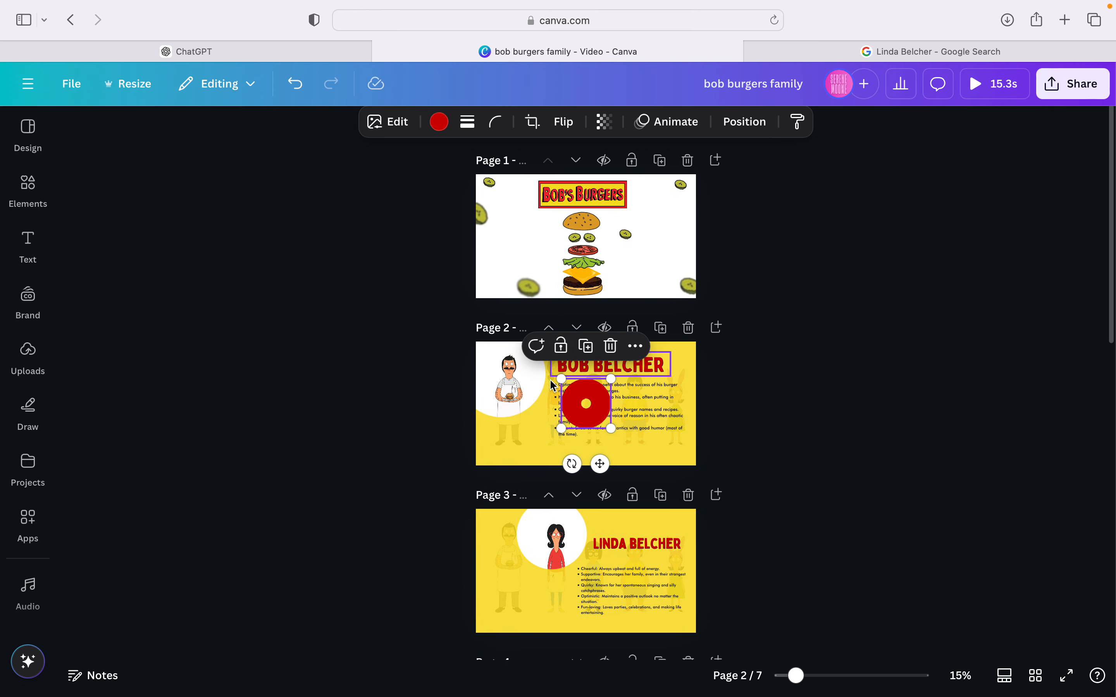
pyautogui.moveTo(561, 380); pyautogui.dragTo(364, 295)
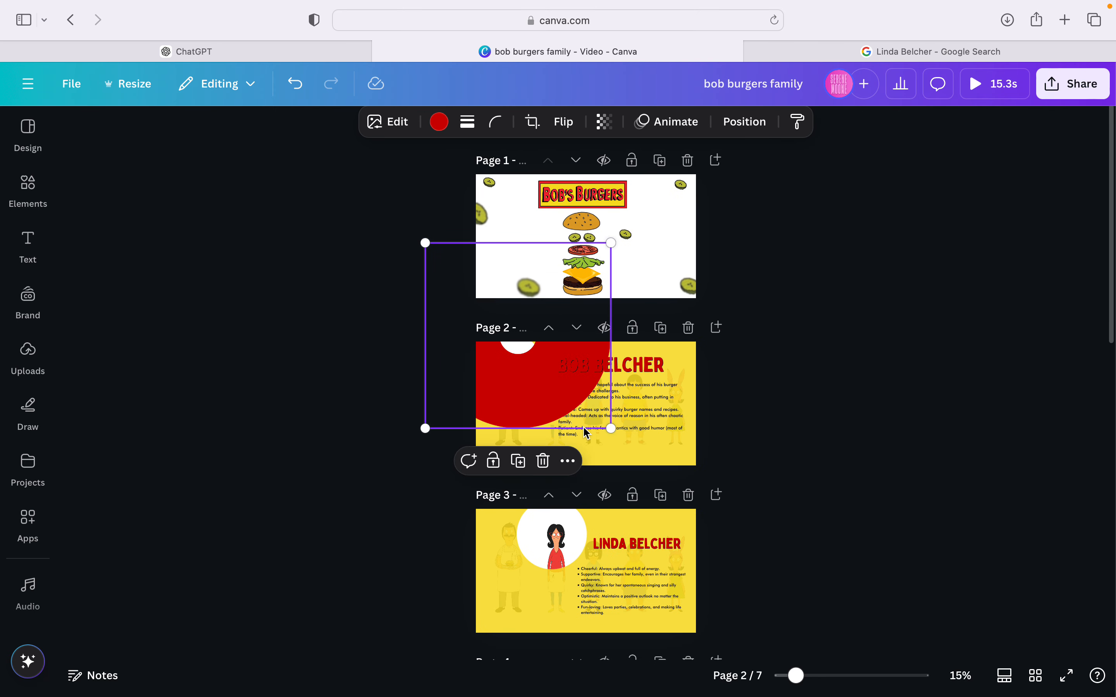
pyautogui.moveTo(611, 429); pyautogui.dragTo(732, 549)
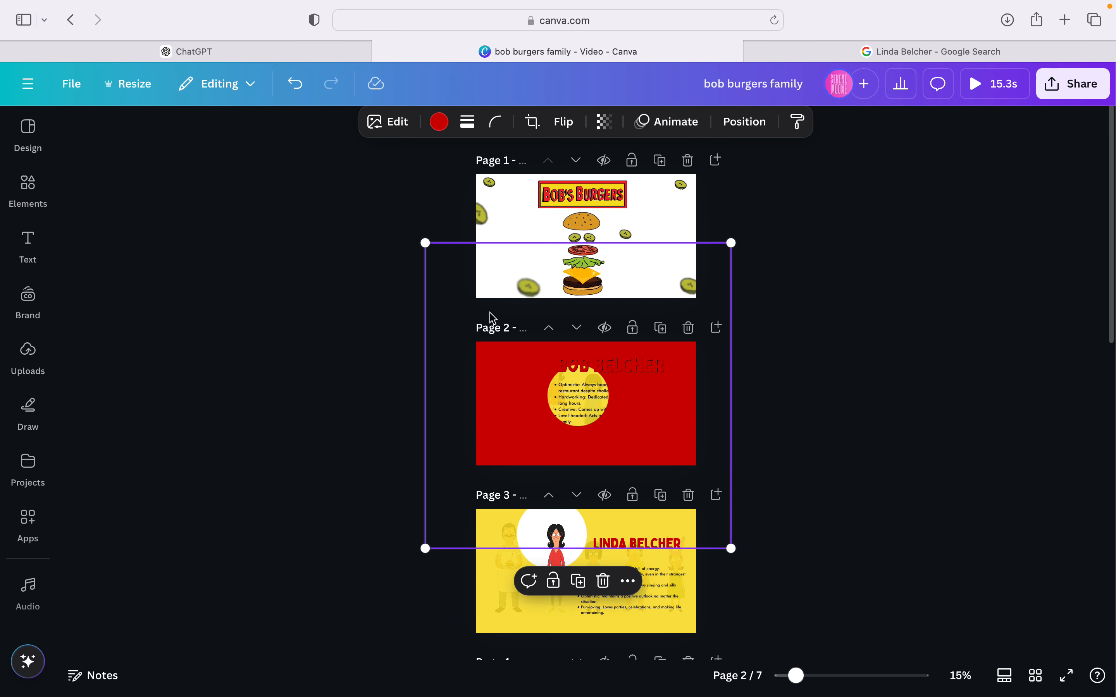
pyautogui.moveTo(425, 243); pyautogui.dragTo(404, 219)
pyautogui.moveTo(524, 390); pyautogui.dragTo(473, 386)
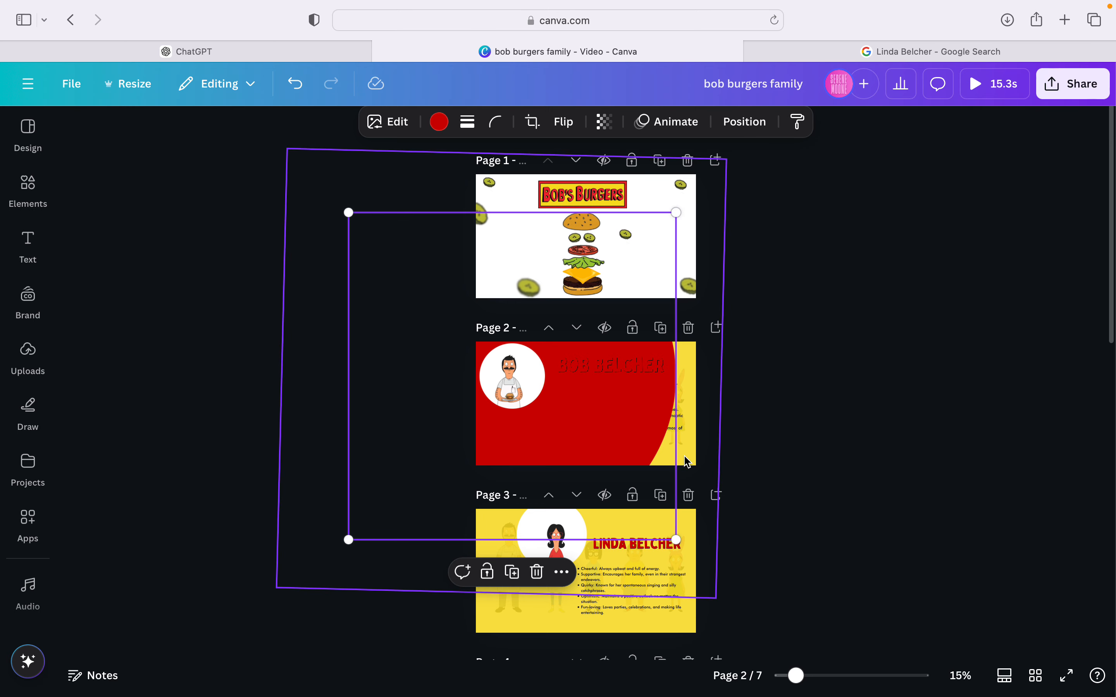
# Enlarge and reposition the red graphic to fill page 2, leaving a thin yellow crescent around Bob's white circle
pyautogui.moveTo(676, 540); pyautogui.dragTo(746, 609)
pyautogui.moveTo(667, 435); pyautogui.dragTo(630, 406)
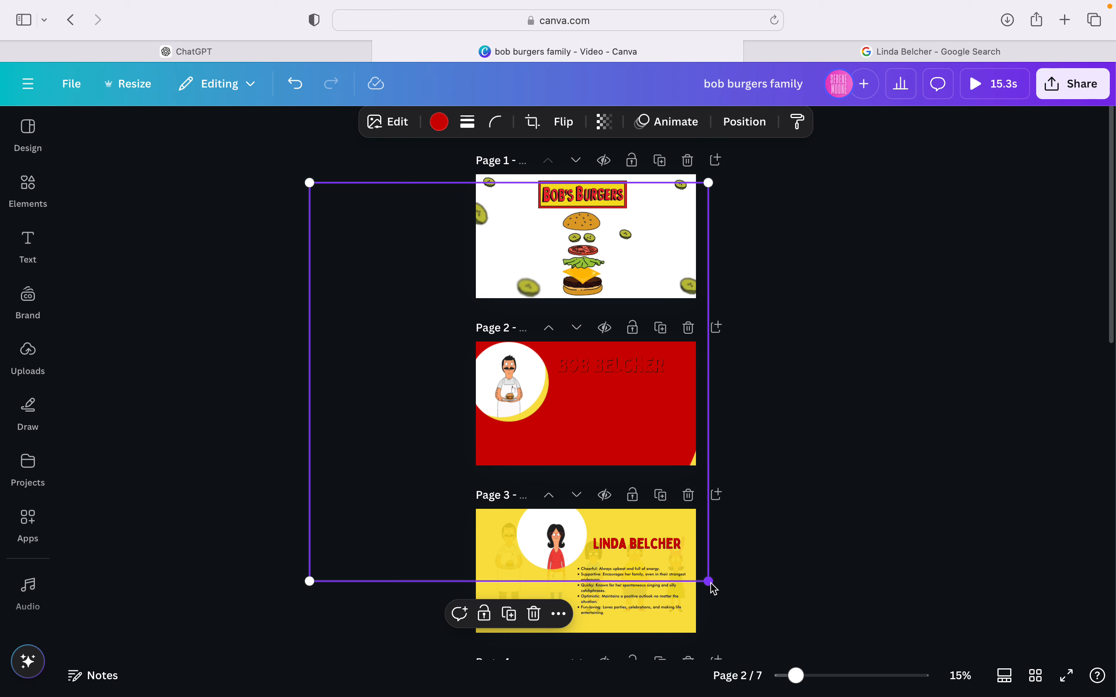
pyautogui.moveTo(713, 588); pyautogui.dragTo(716, 591)
pyautogui.moveTo(664, 460); pyautogui.dragTo(657, 449)
pyautogui.moveTo(713, 174); pyautogui.dragTo(729, 160)
pyautogui.moveTo(618, 391); pyautogui.dragTo(598, 406)
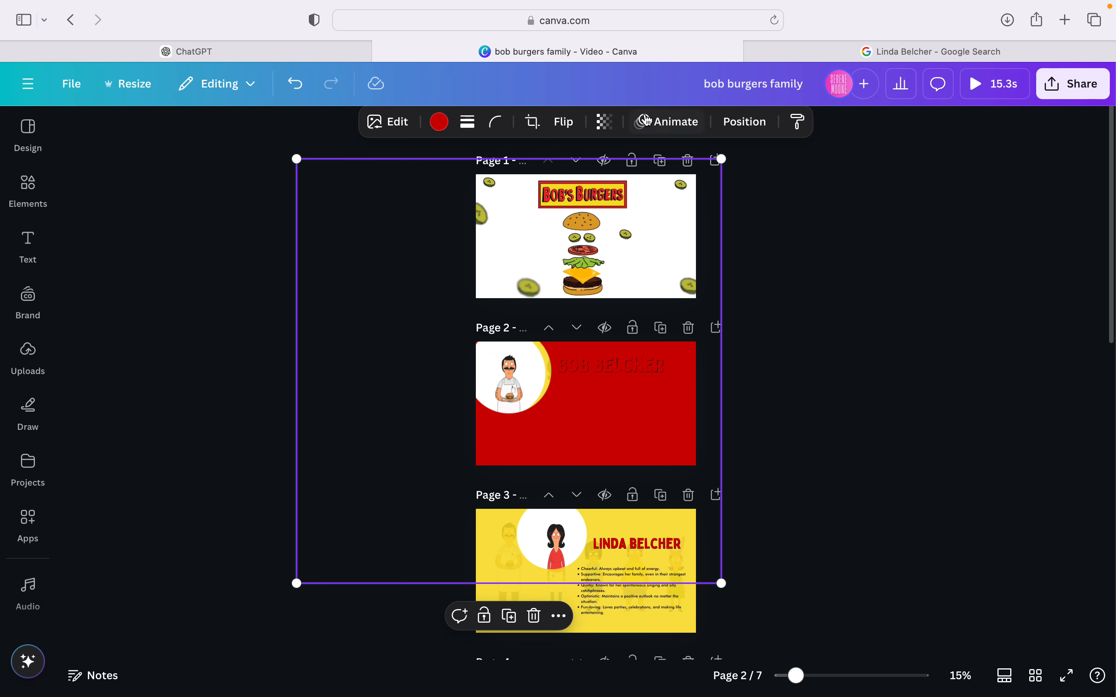
# Open the transparency setting of the red circle-hole graphic
pyautogui.click(605, 123)
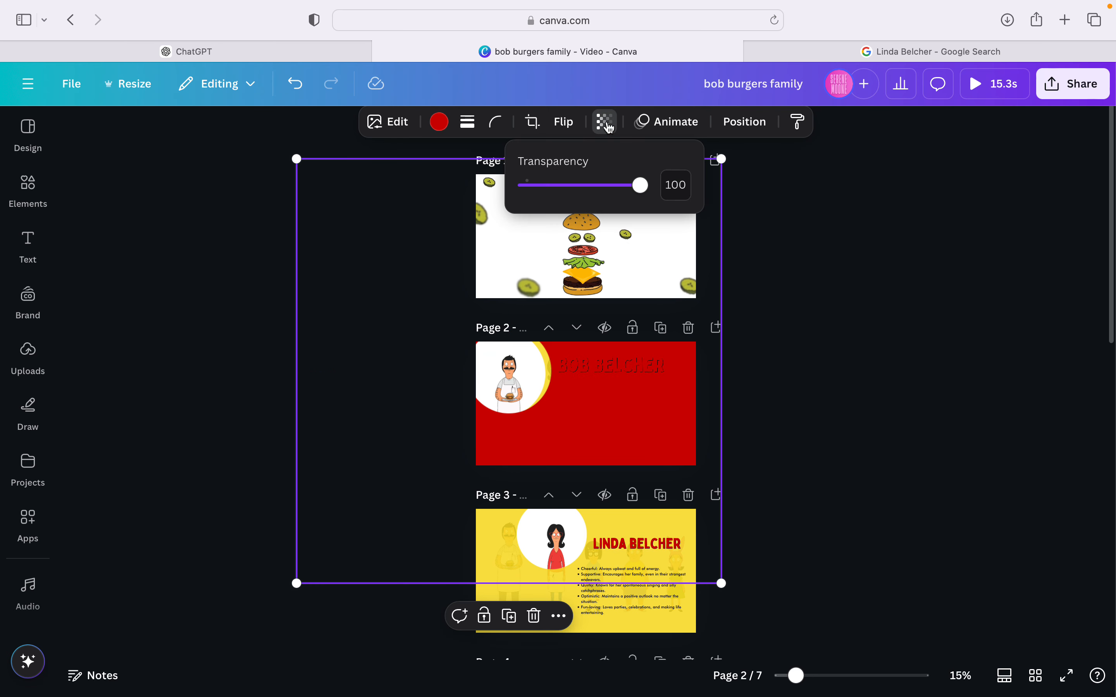